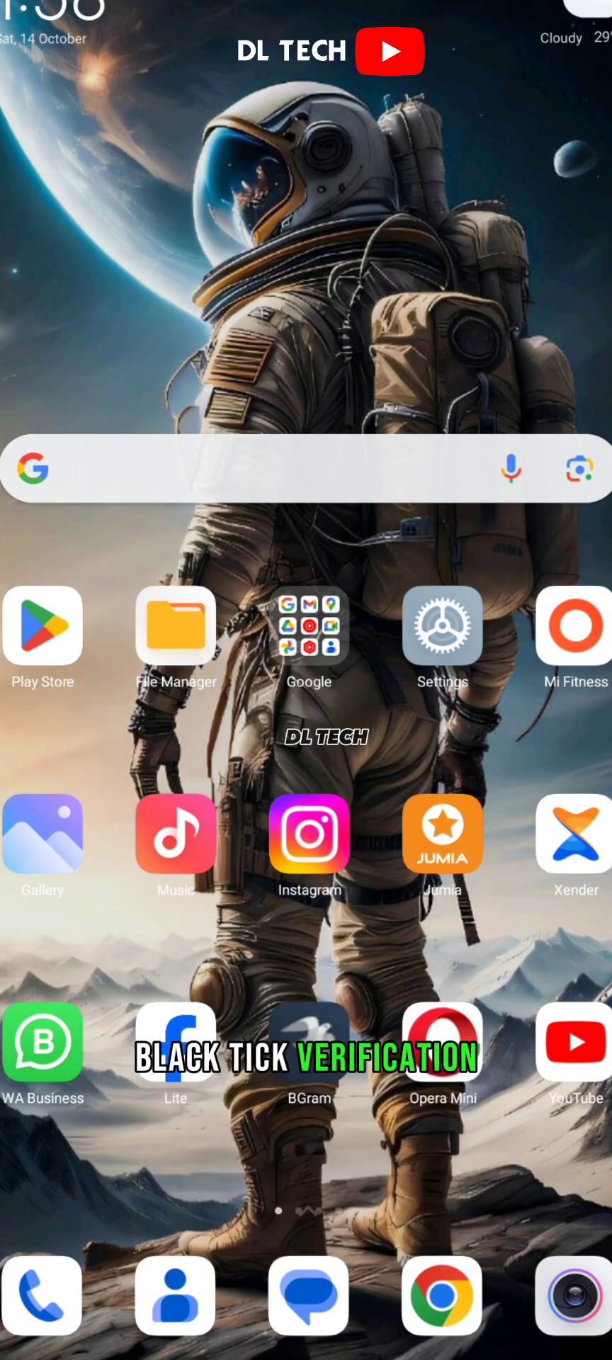
Load facebook.com in Chrome from the address-bar suggestion
left_click(442, 1296)
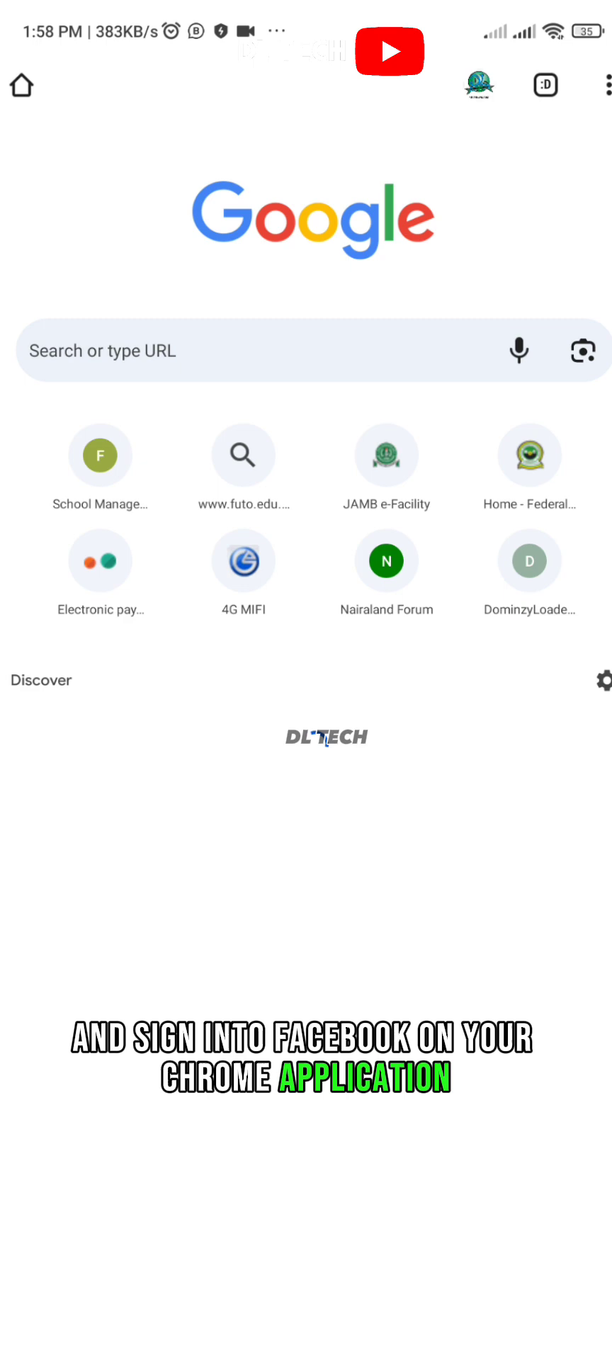
left_click(212, 351)
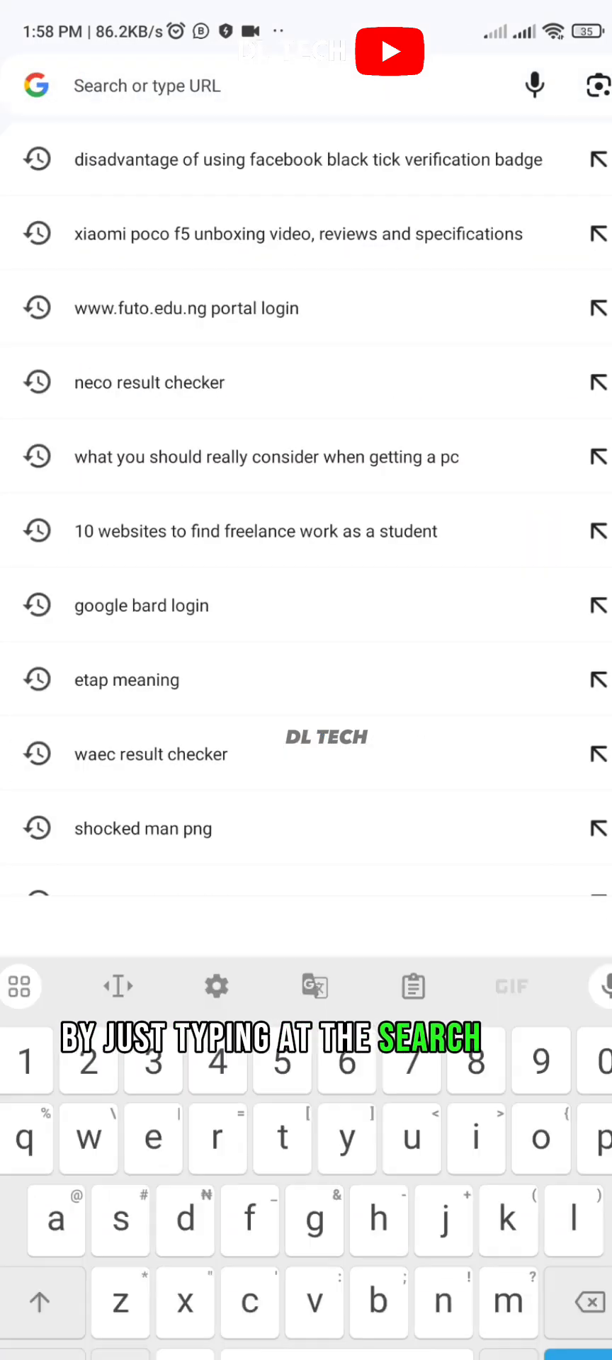
type("facebook.com")
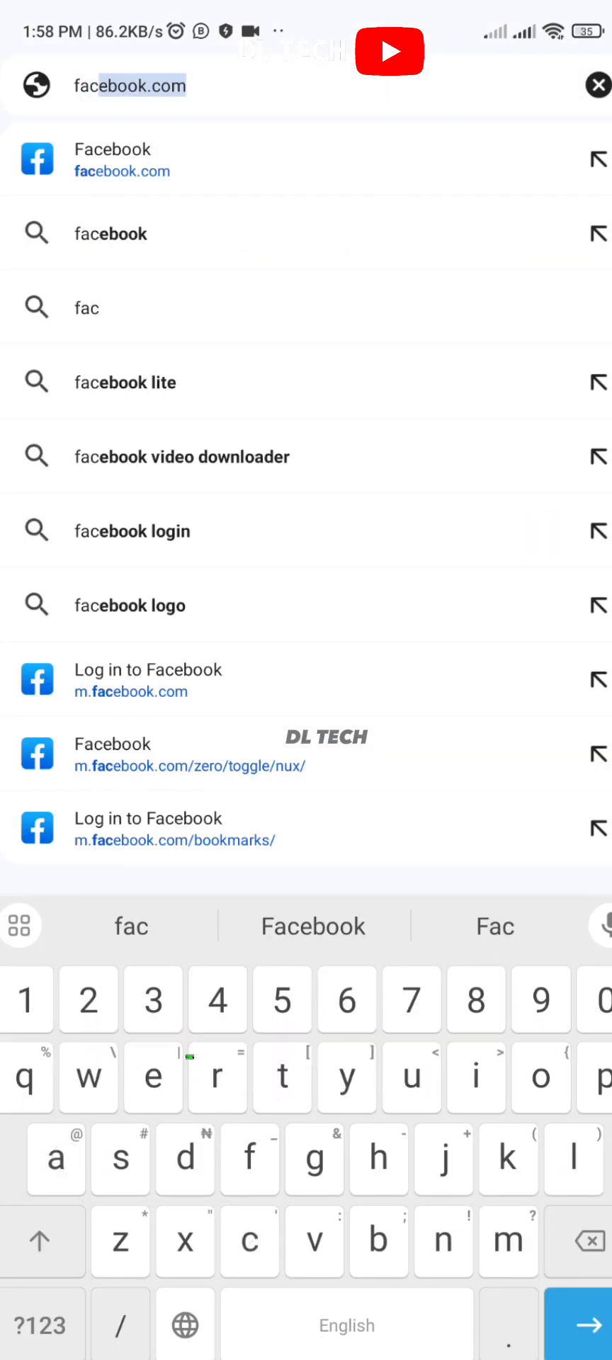
left_click(416, 74)
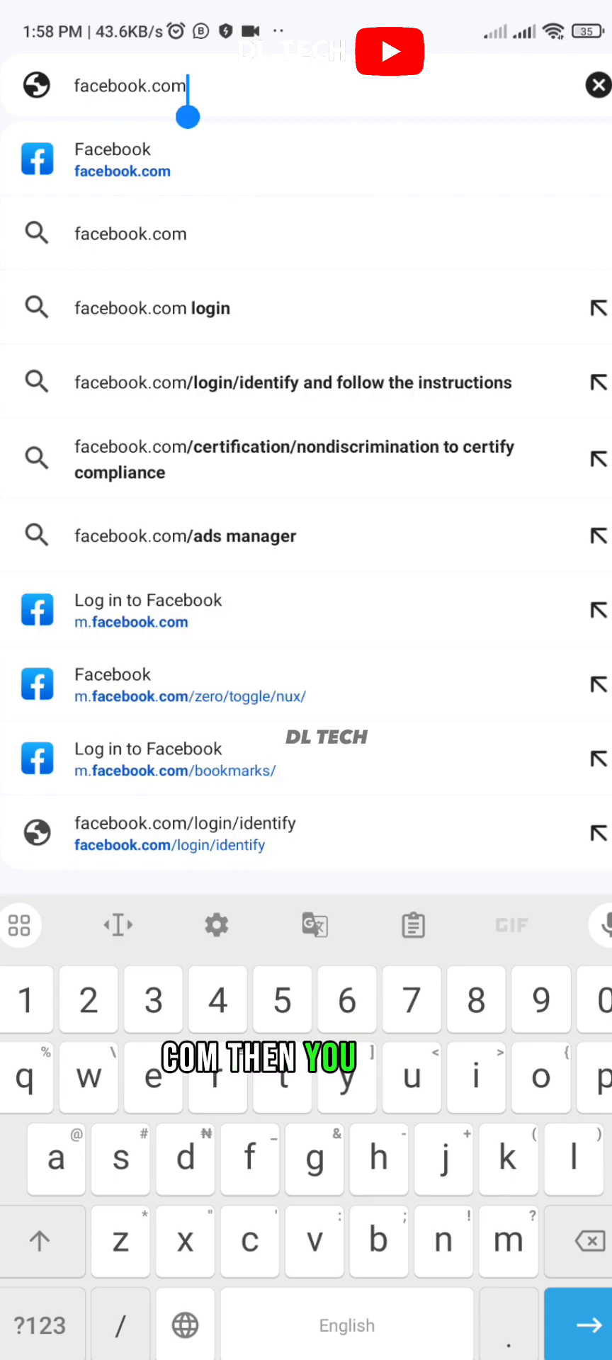
key("Return")
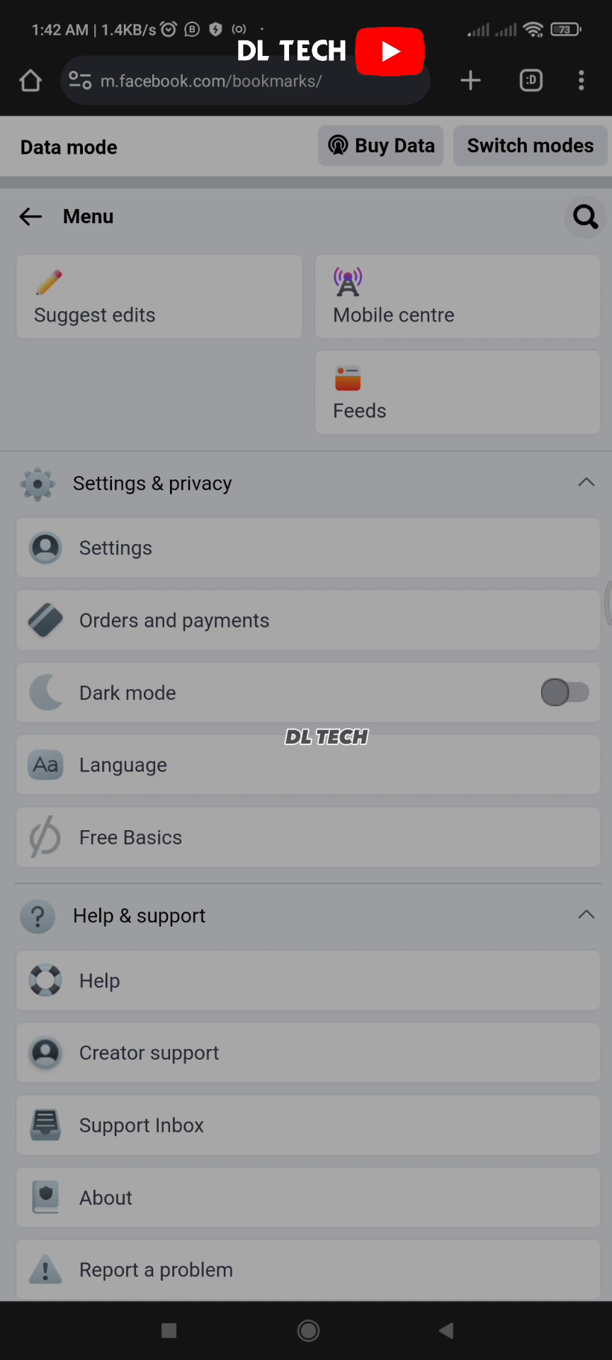
Go from Facebook Settings into the full Accounts Centre via See more
left_click(137, 547)
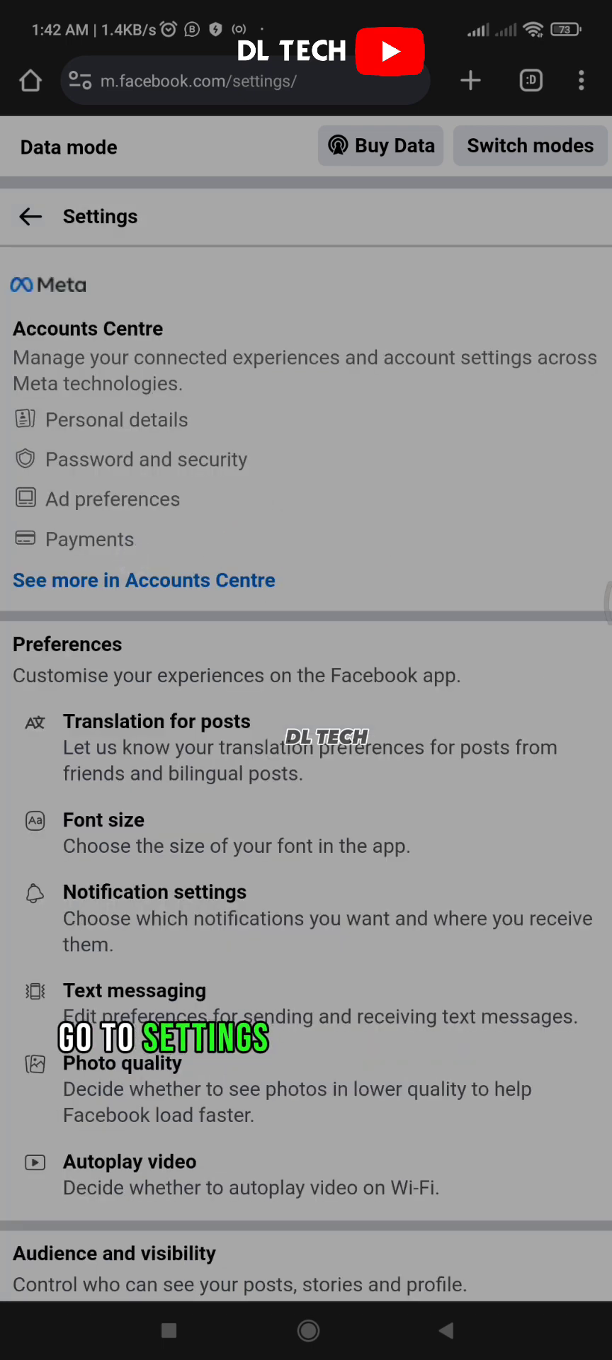
left_click_drag(418, 524, 418, 514)
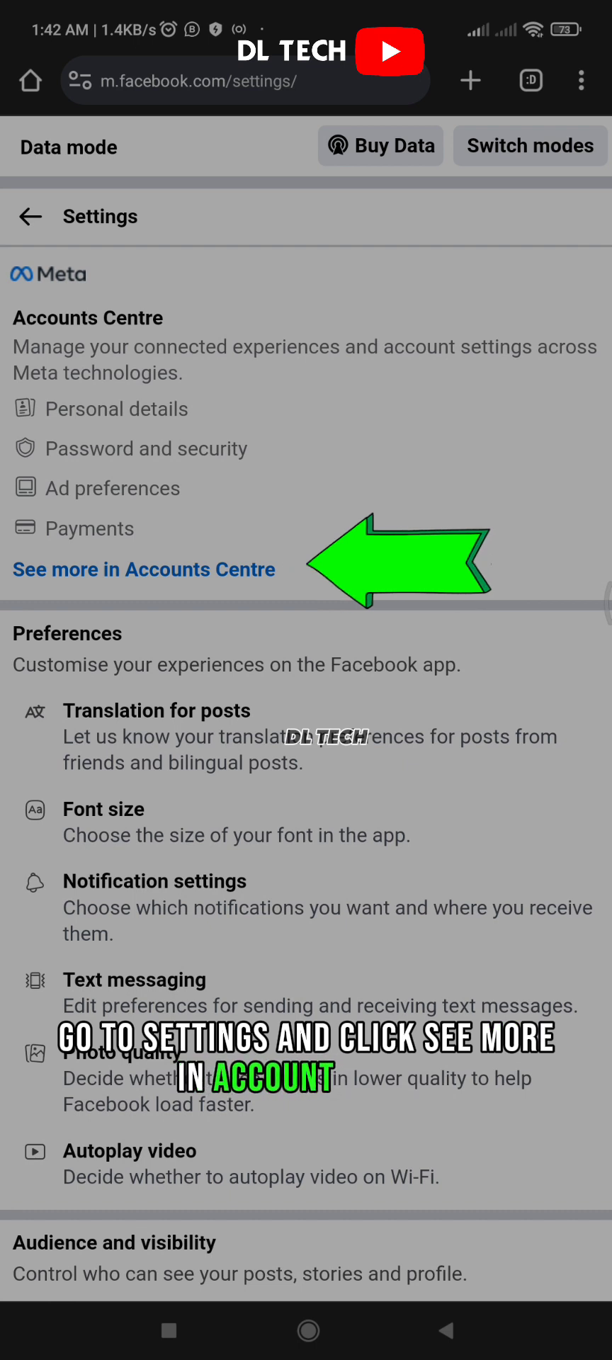
left_click(209, 570)
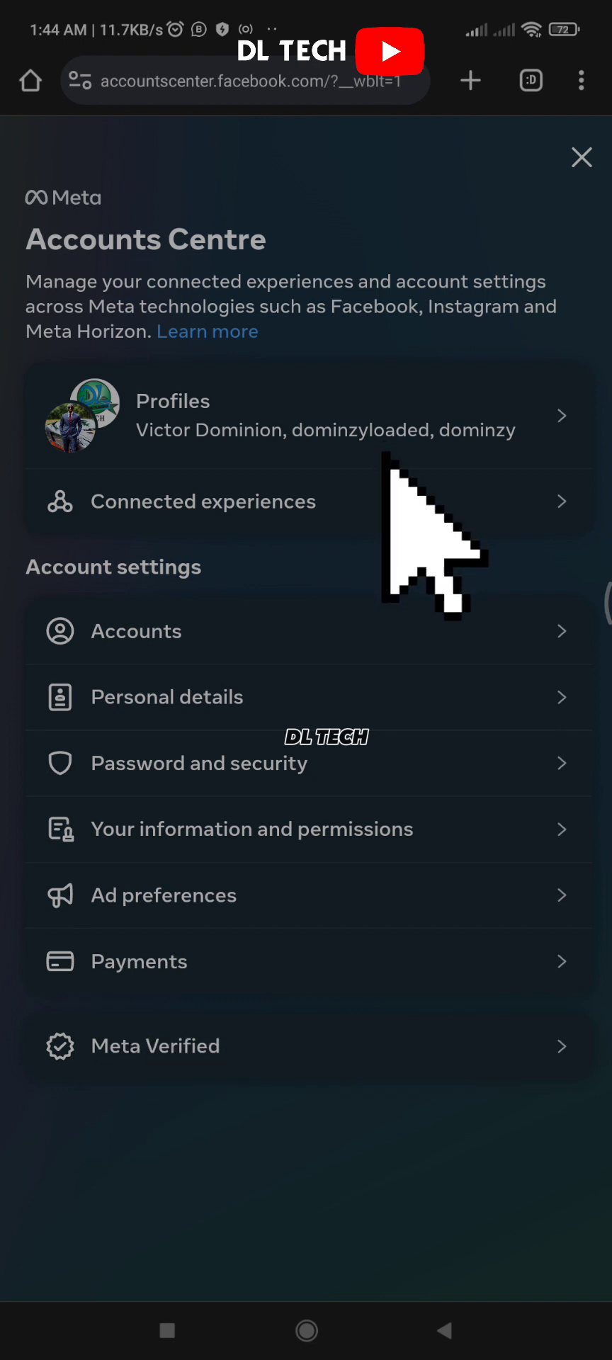
Open Profiles, the Facebook profile and its Name settings, then switch to the script document
left_click(487, 399)
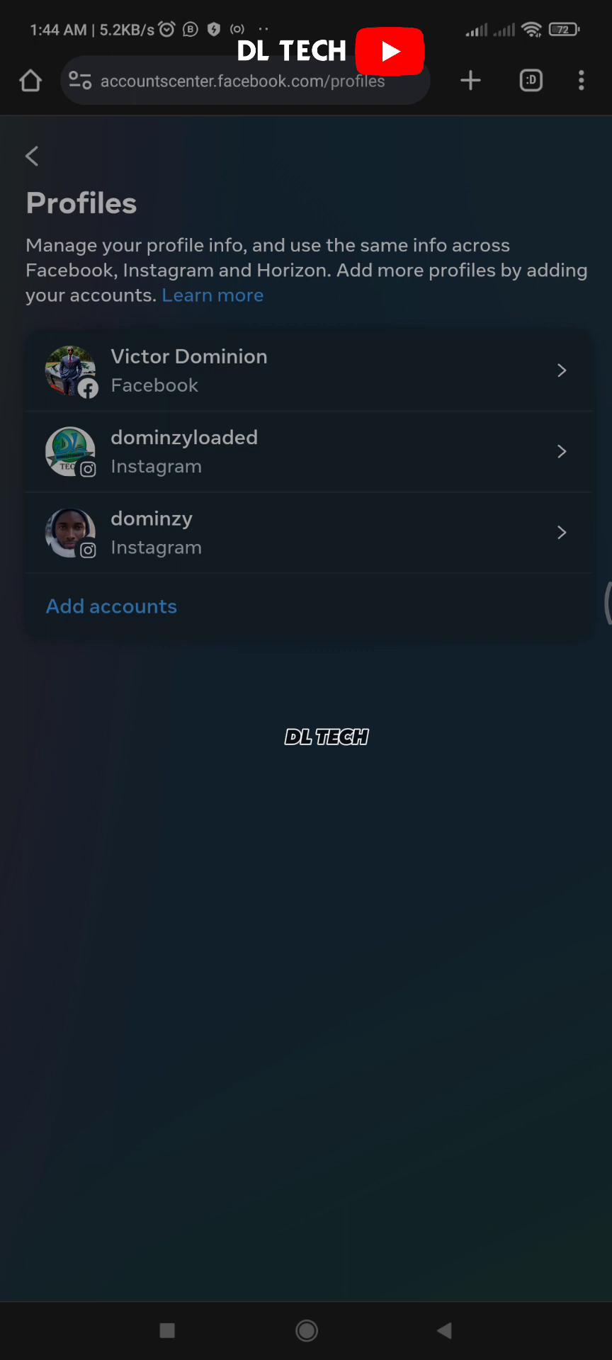
left_click(546, 358)
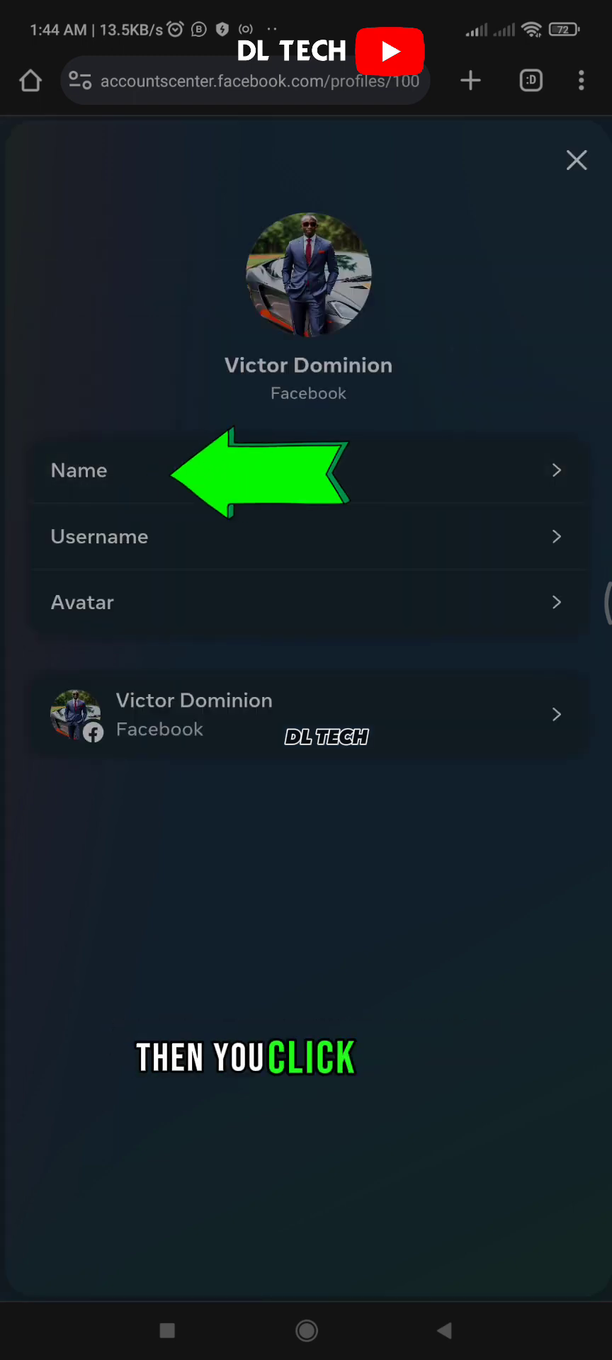
left_click(80, 470)
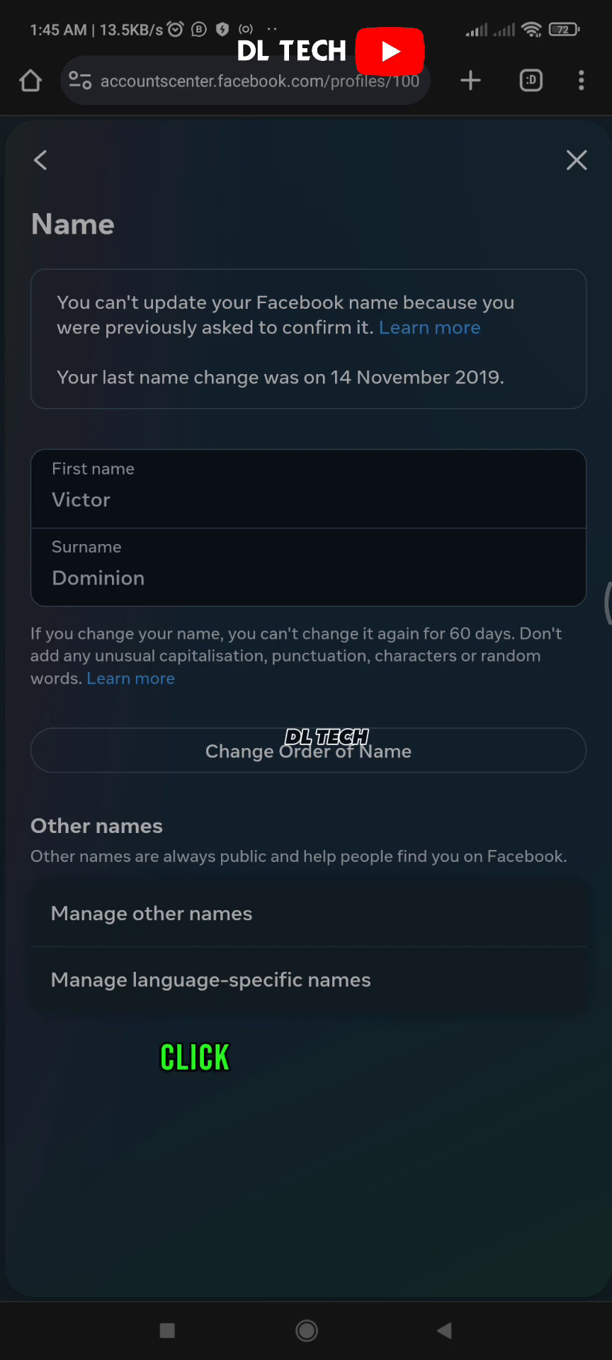
left_click(227, 81)
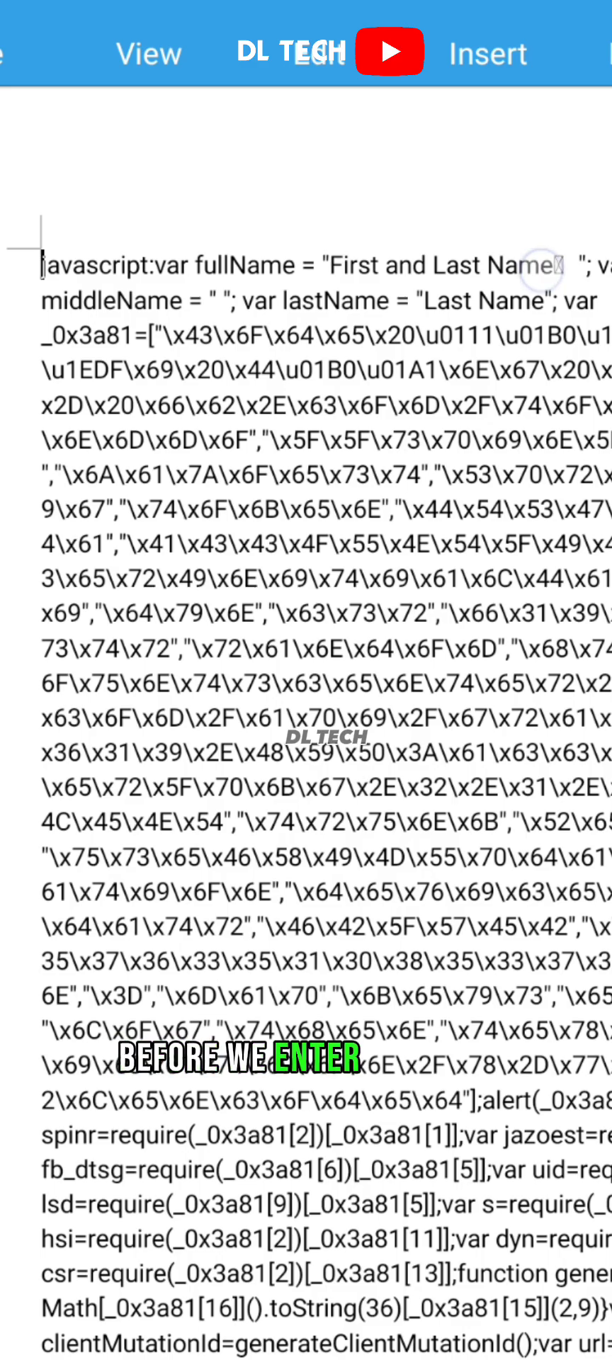
Replace the script's 'First and Last Name' placeholder with the profile's full name
left_click(542, 268)
left_click(71, 1213)
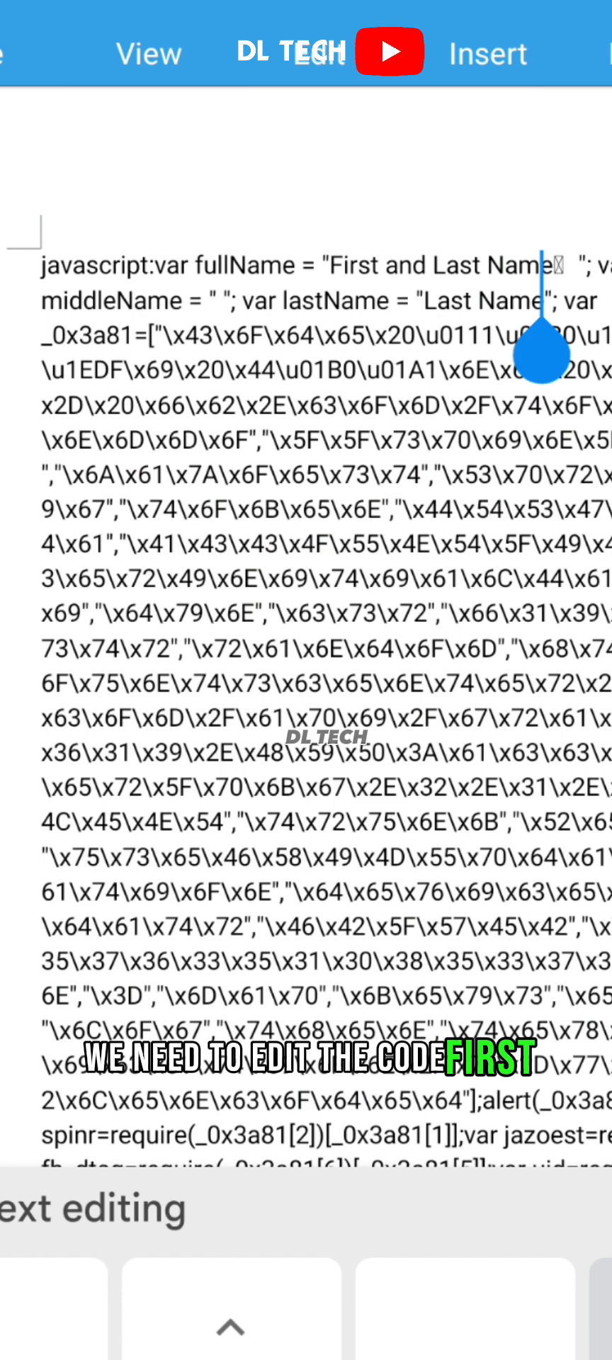
left_click(465, 1309)
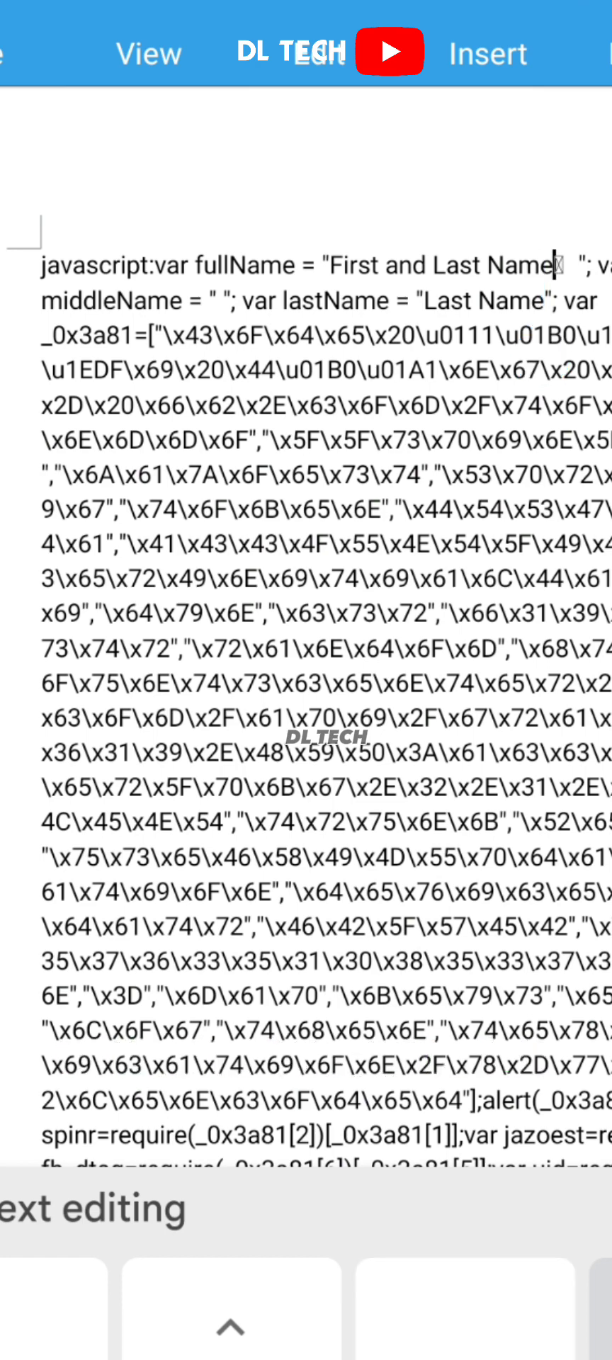
key("BackSpace")
key("BackSpace")
key("BackSpace")
key("BackSpace")
key("BackSpace")
key("BackSpace")
key("BackSpace")
key("BackSpace")
key("BackSpace")
key("BackSpace")
key("BackSpace")
key("BackSpace")
key("BackSpace")
key("BackSpace")
key("BackSpace")
key("BackSpace")
key("BackSpace")
key("BackSpace")
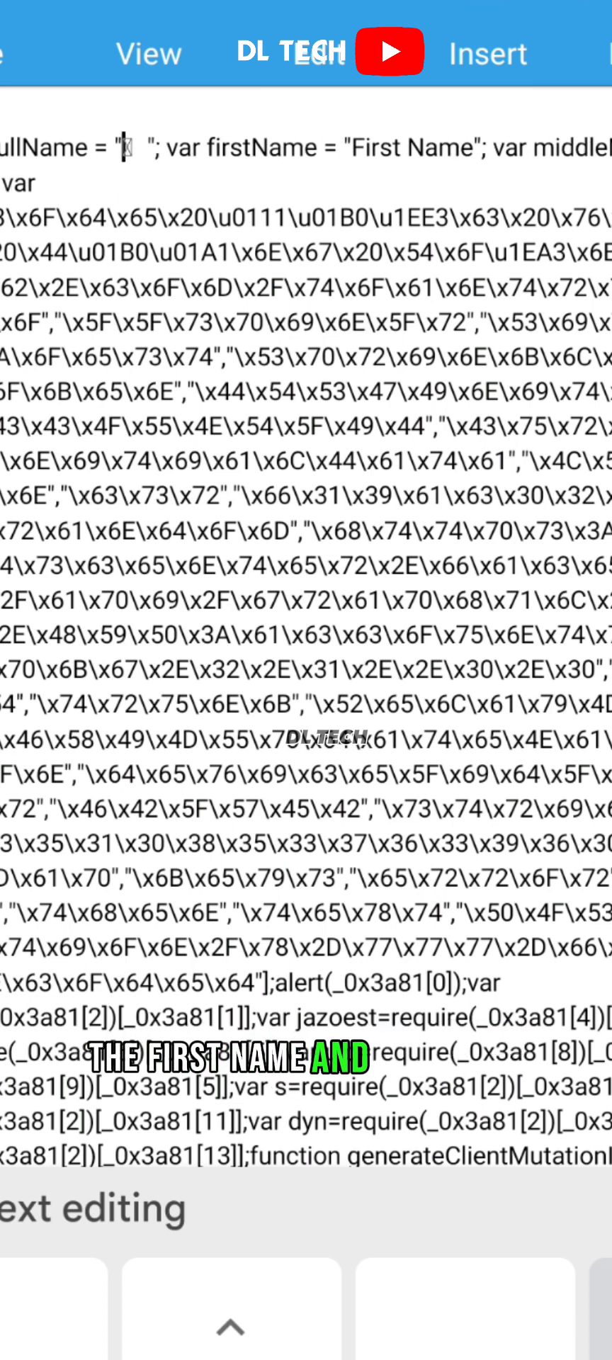
left_click(124, 147)
type("Victor")
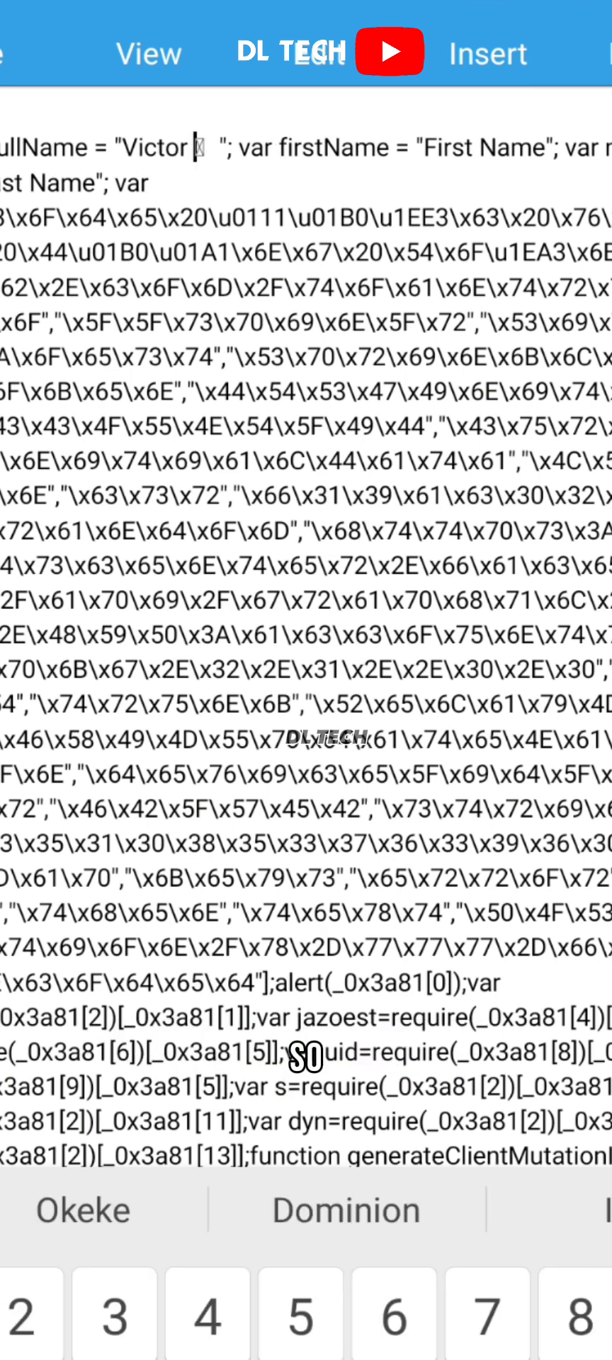
type(" Dominion")
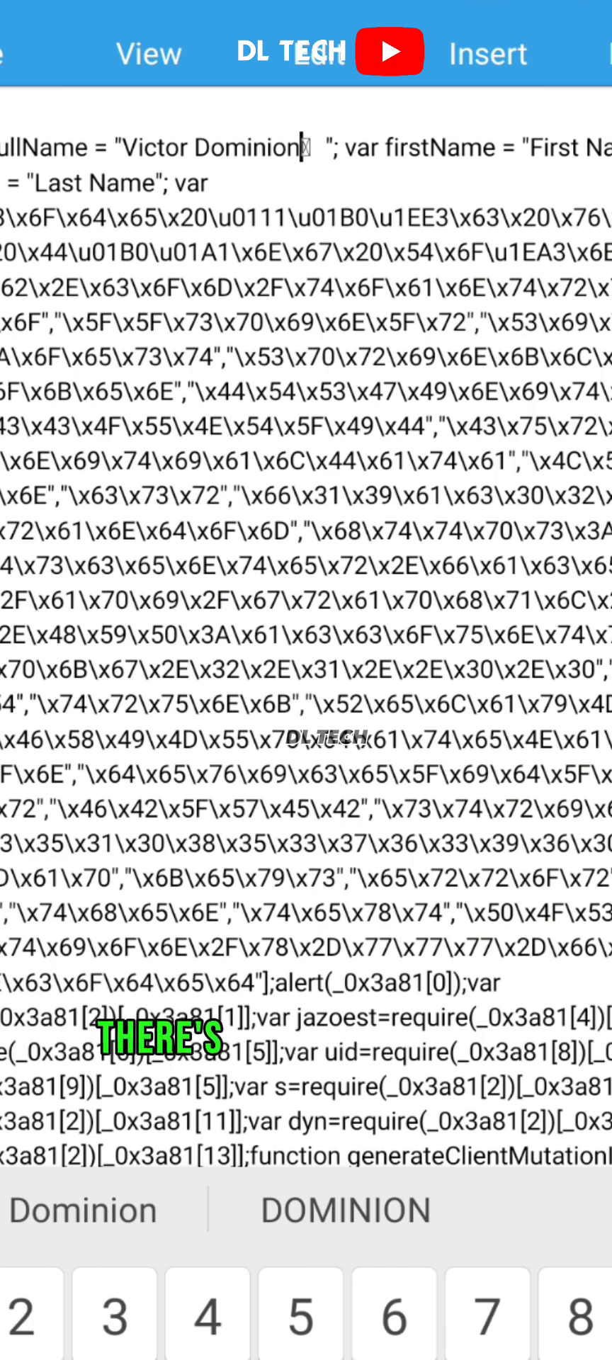
Clear the script's 'First Name' placeholder value
left_click(76, 1197)
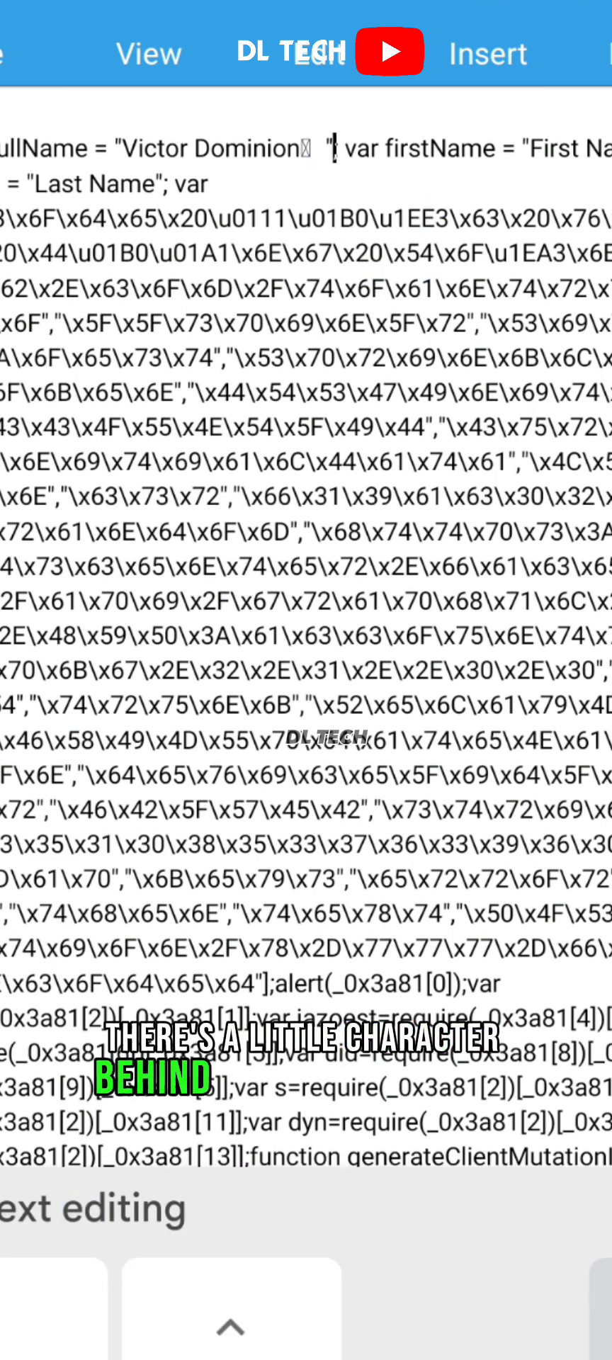
left_click_drag(326, 149, 530, 149)
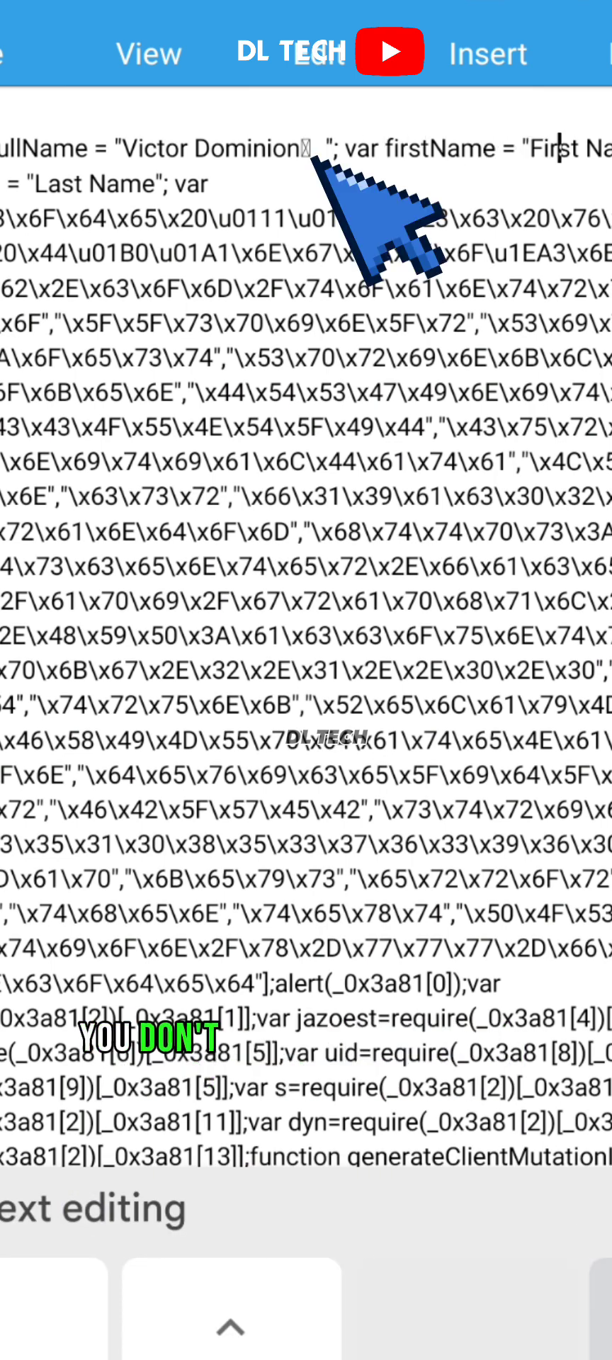
key("Right")
key("Right")
key("Right")
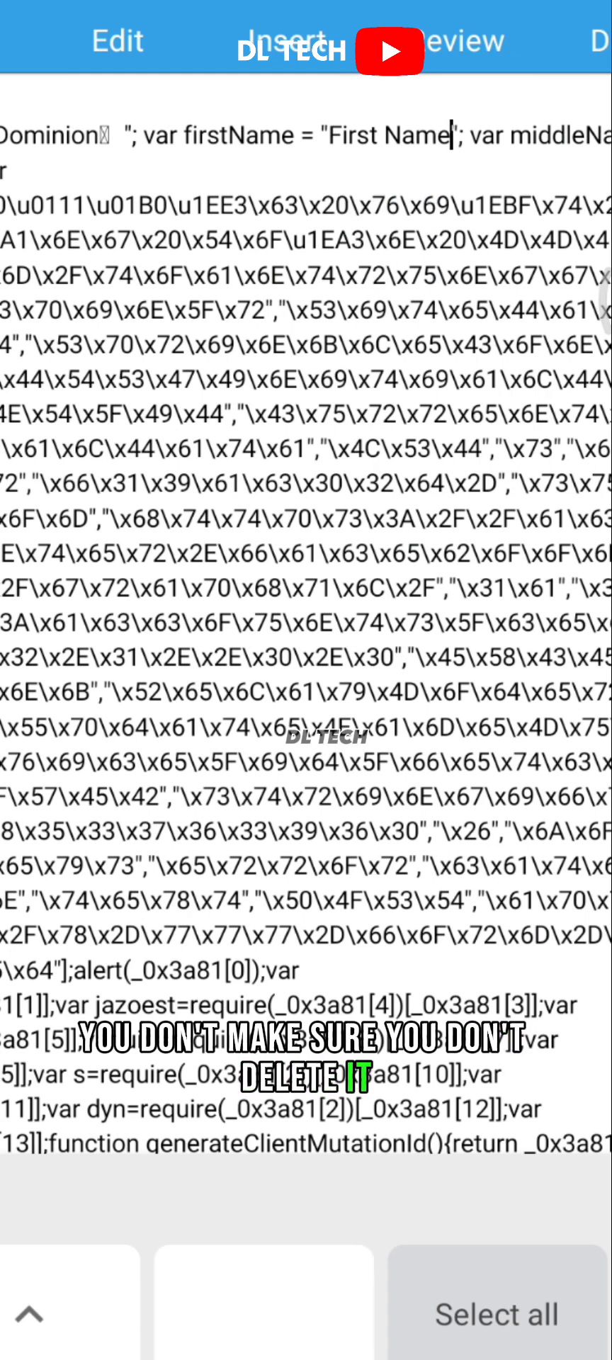
key("BackSpace")
key("BackSpace")
key("BackSpace")
key("BackSpace")
key("BackSpace")
key("BackSpace")
key("BackSpace")
key("BackSpace")
key("BackSpace")
key("BackSpace")
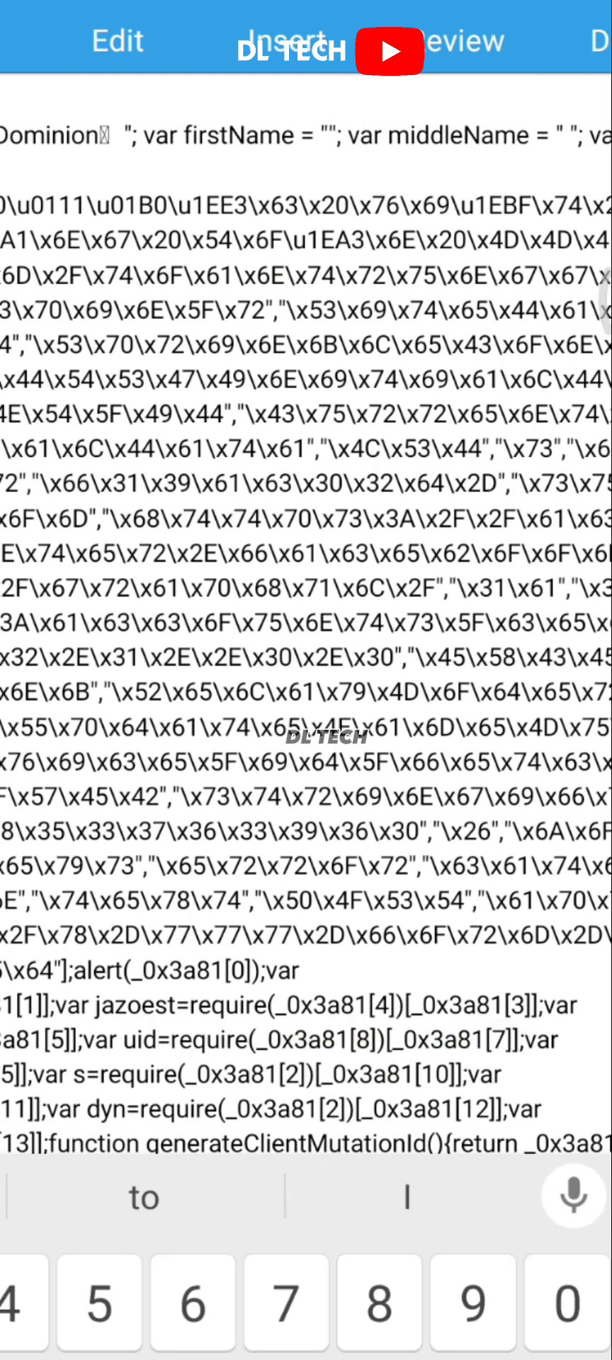
Fill the script's firstName with the first name and lastName with the surname
type("Victor")
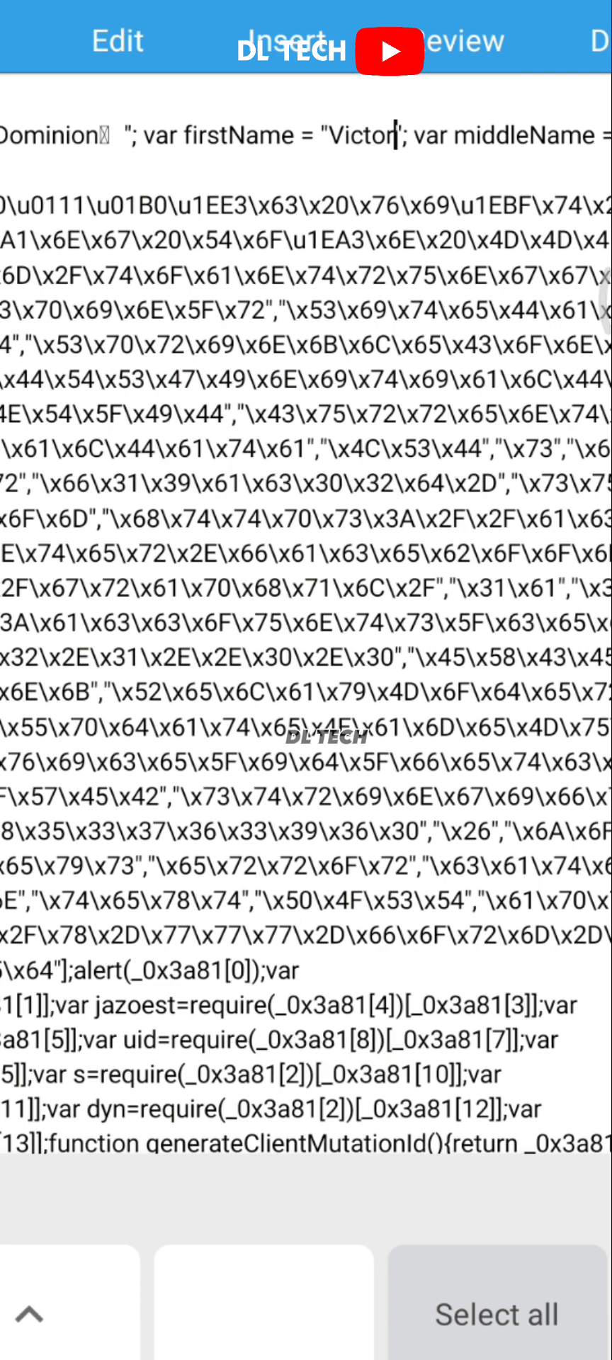
key("Right")
key("Right")
key("Right")
key("Right")
key("Right")
key("Right")
key("Right")
key("Right")
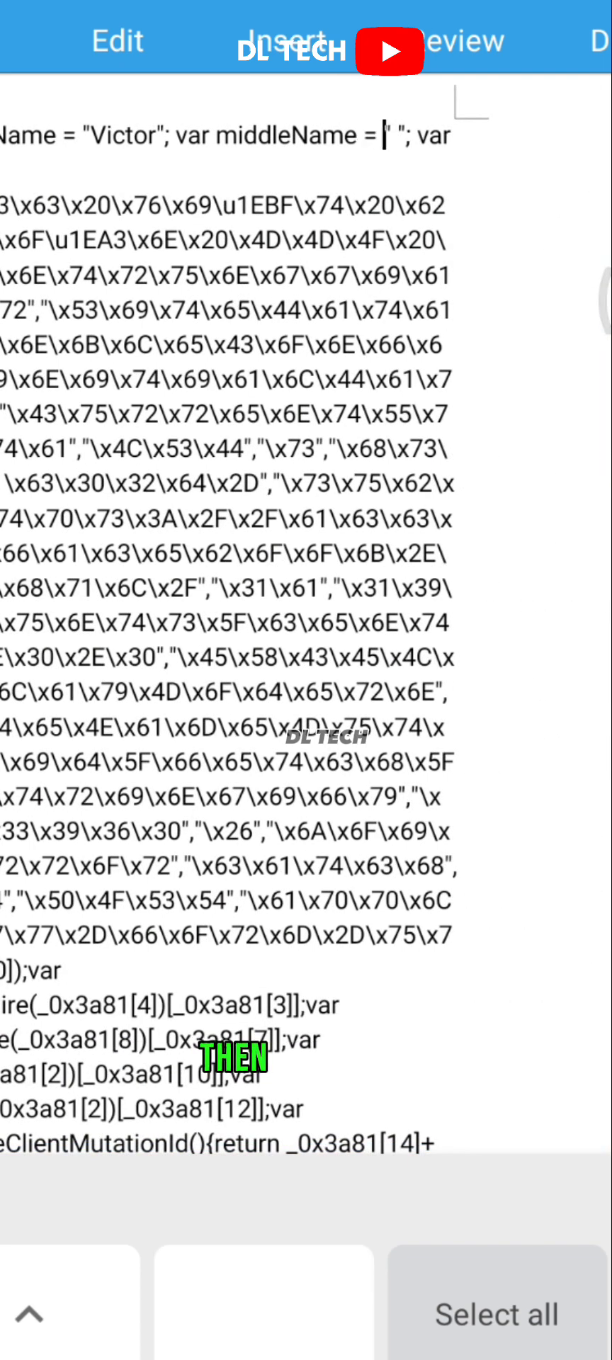
key("Right")
key("Right")
key("Right")
key("Right")
key("Right")
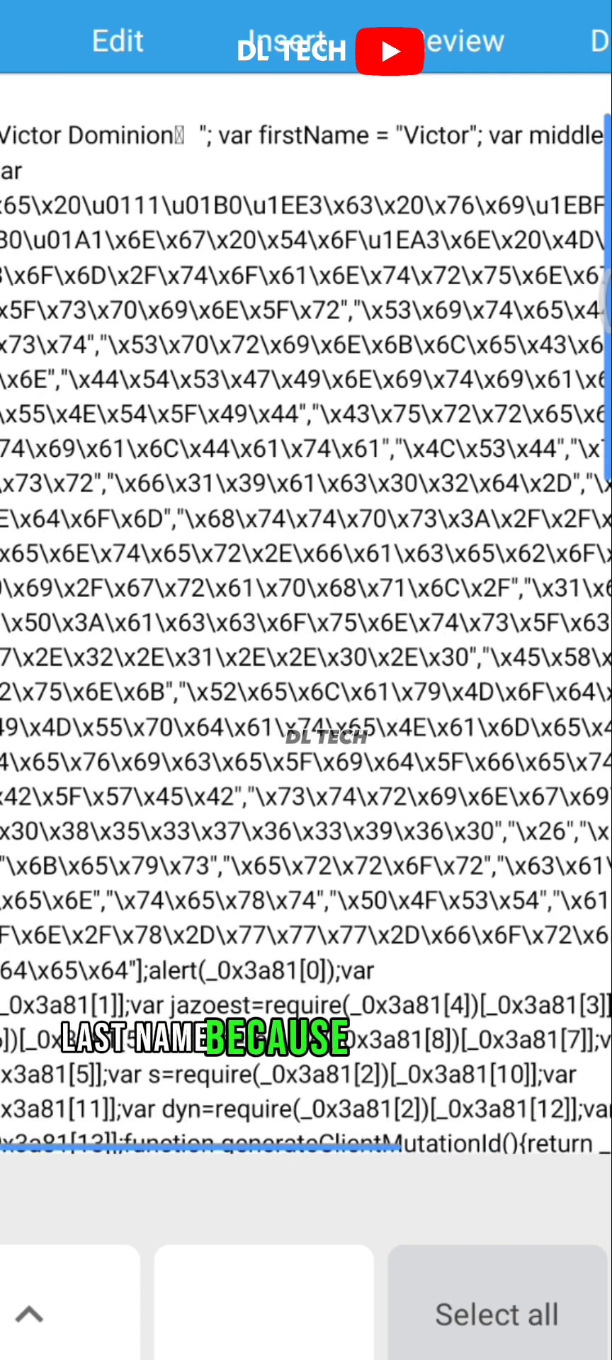
key("Right")
key("Right")
key("Right")
key("Right")
key("Right")
key("Right")
key("Right")
key("Right")
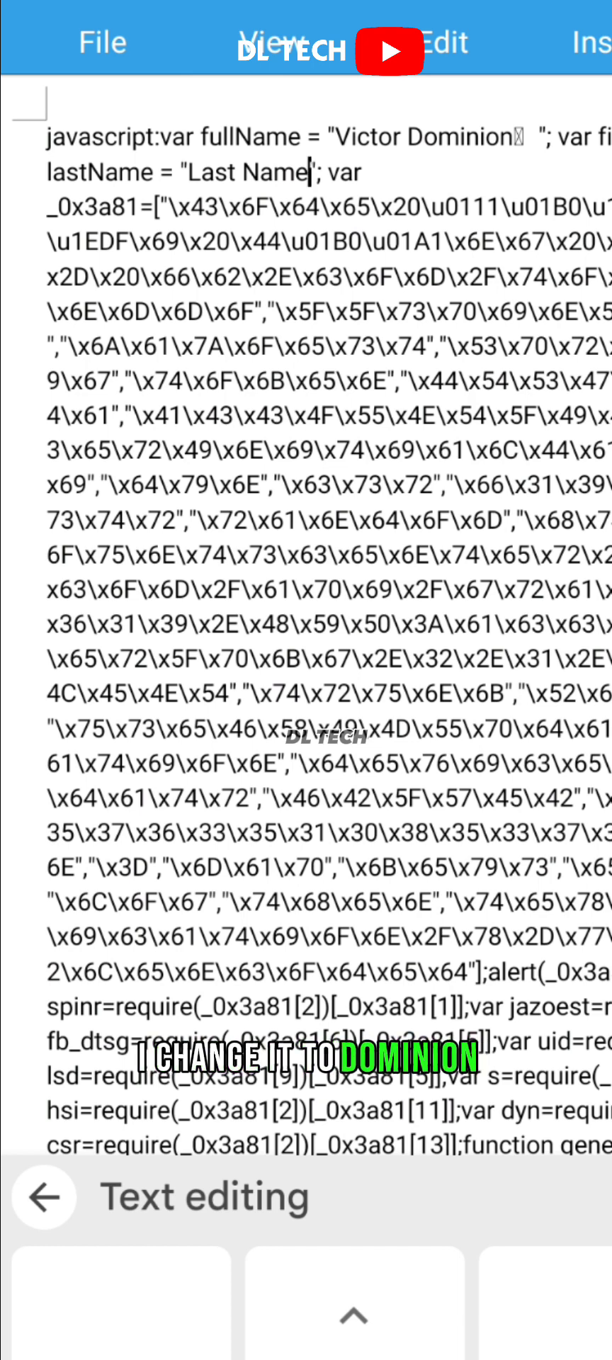
key("BackSpace")
key("BackSpace")
key("BackSpace")
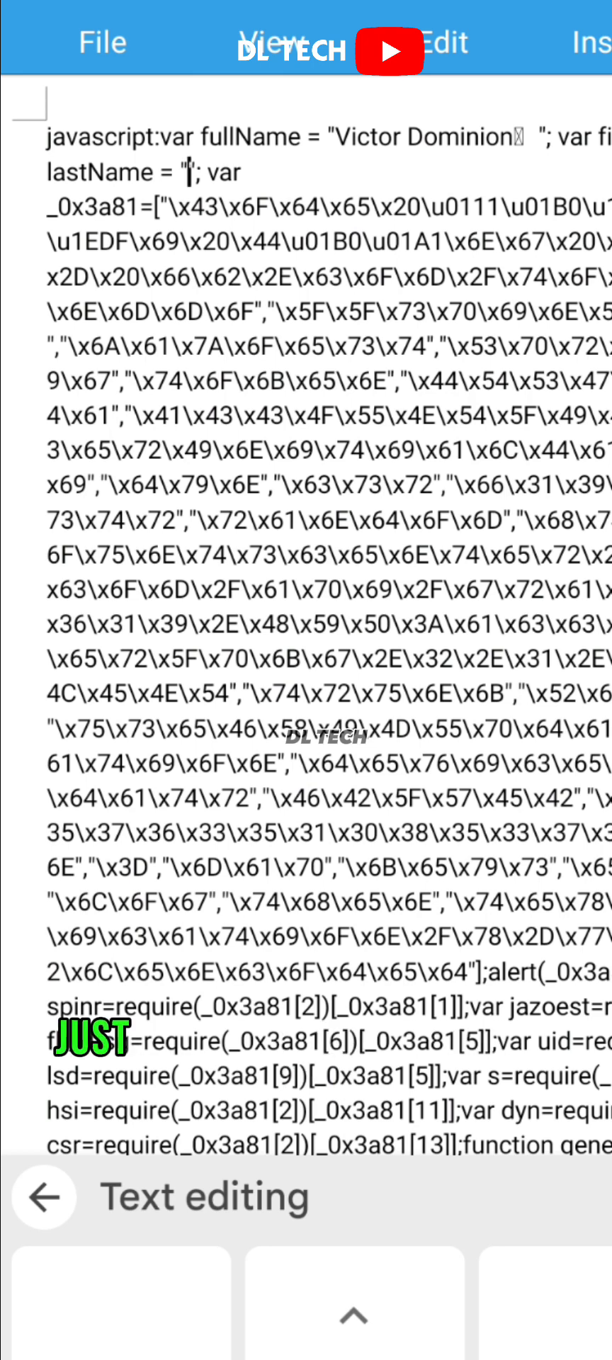
type("Dominion")
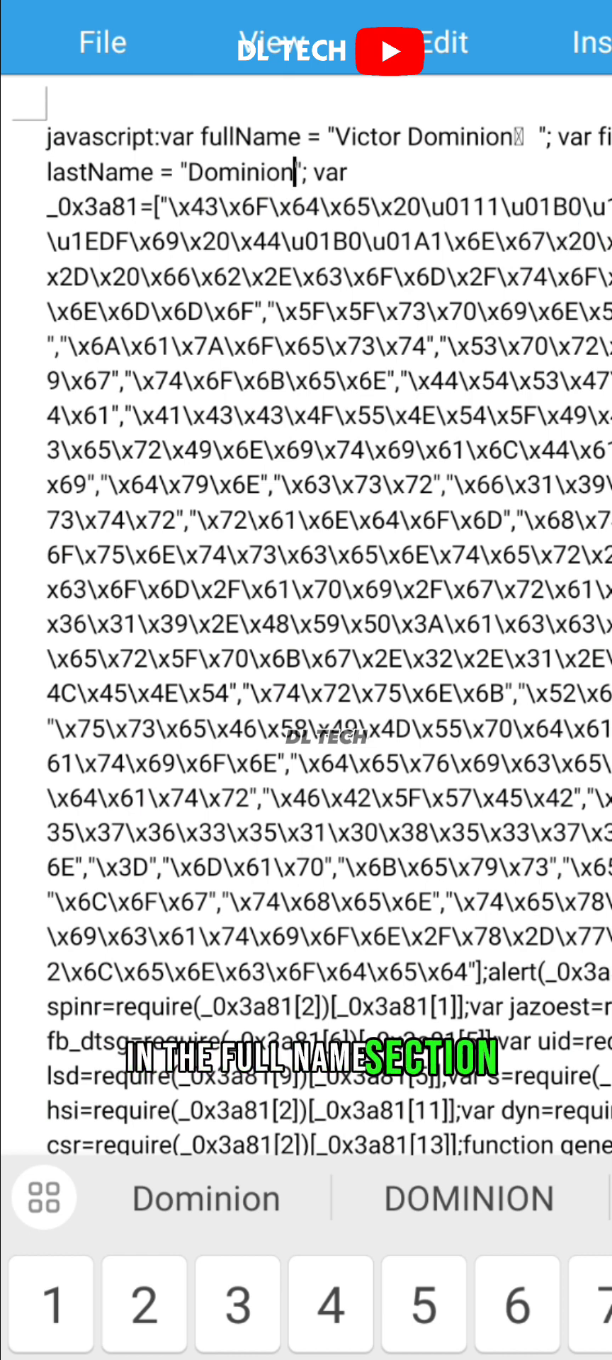
Select all of the script's code and copy it to the clipboard
left_click(44, 1197)
left_click(187, 1197)
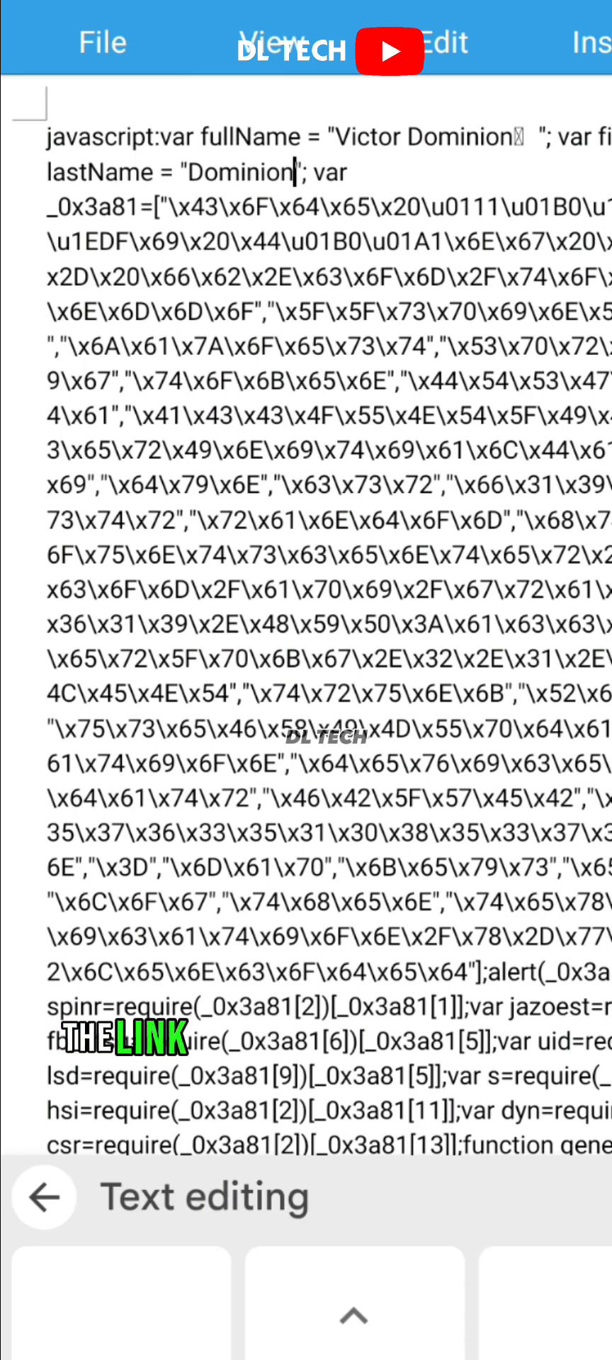
key("ctrl+a")
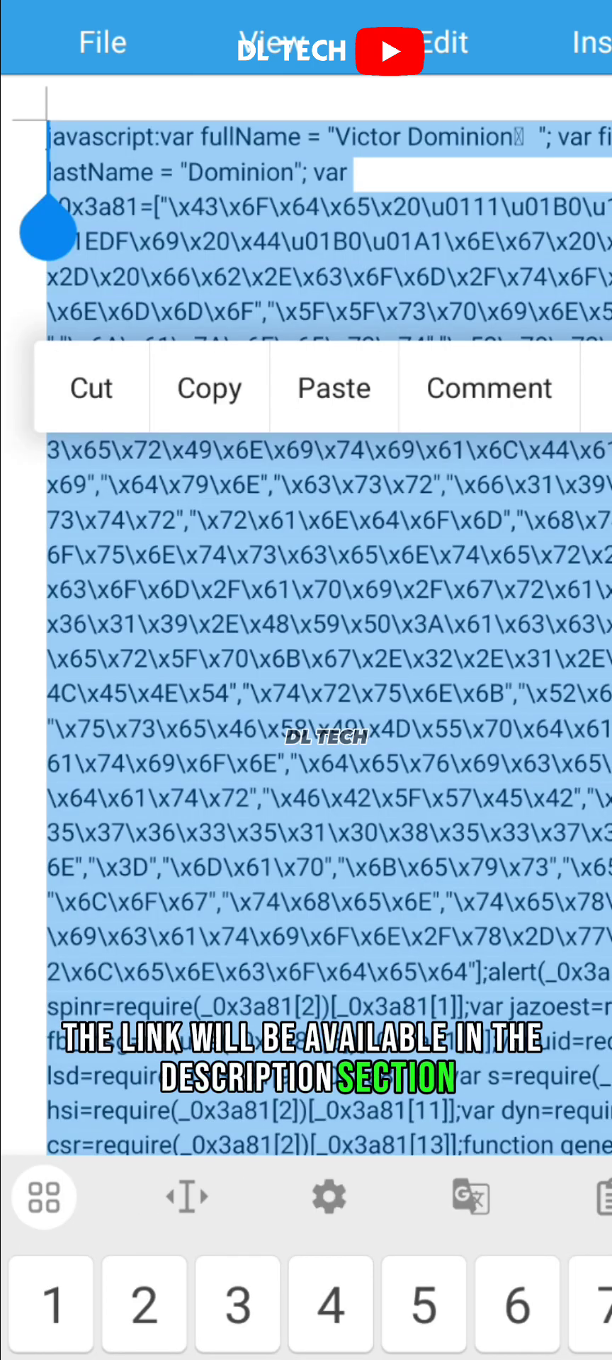
left_click(210, 389)
type("j")
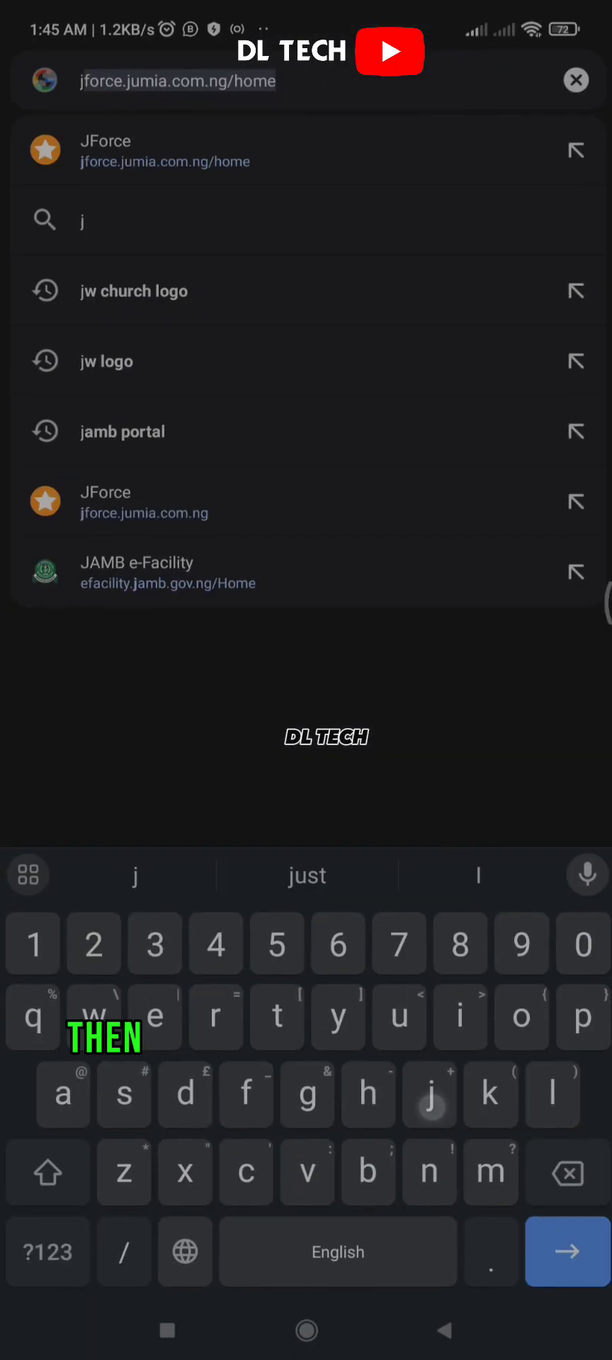
Run the copied code from Chrome's address bar as a javascript: URL on the Name page
type("avascr")
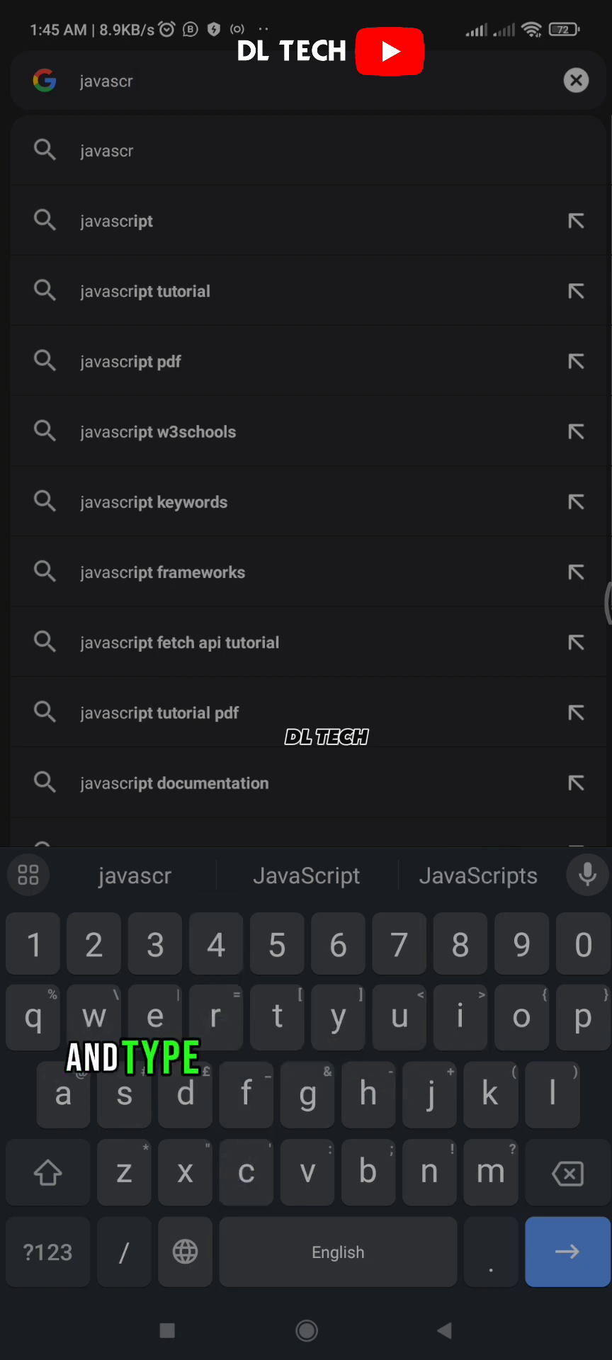
type("ipt")
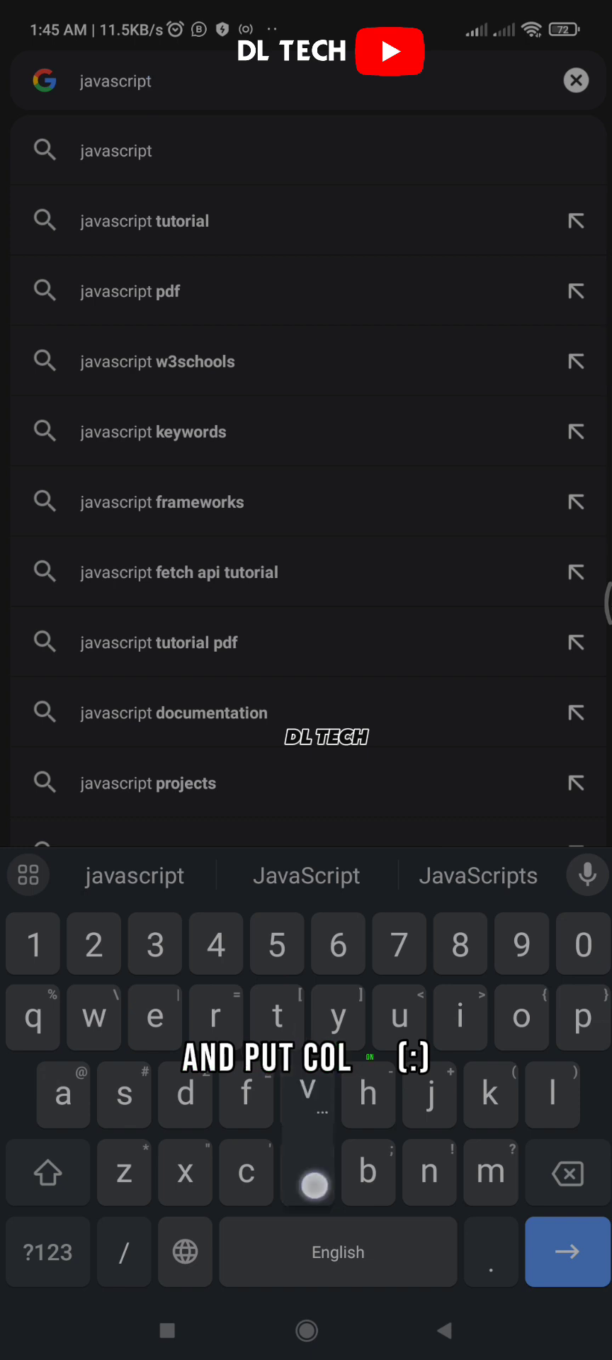
type(":")
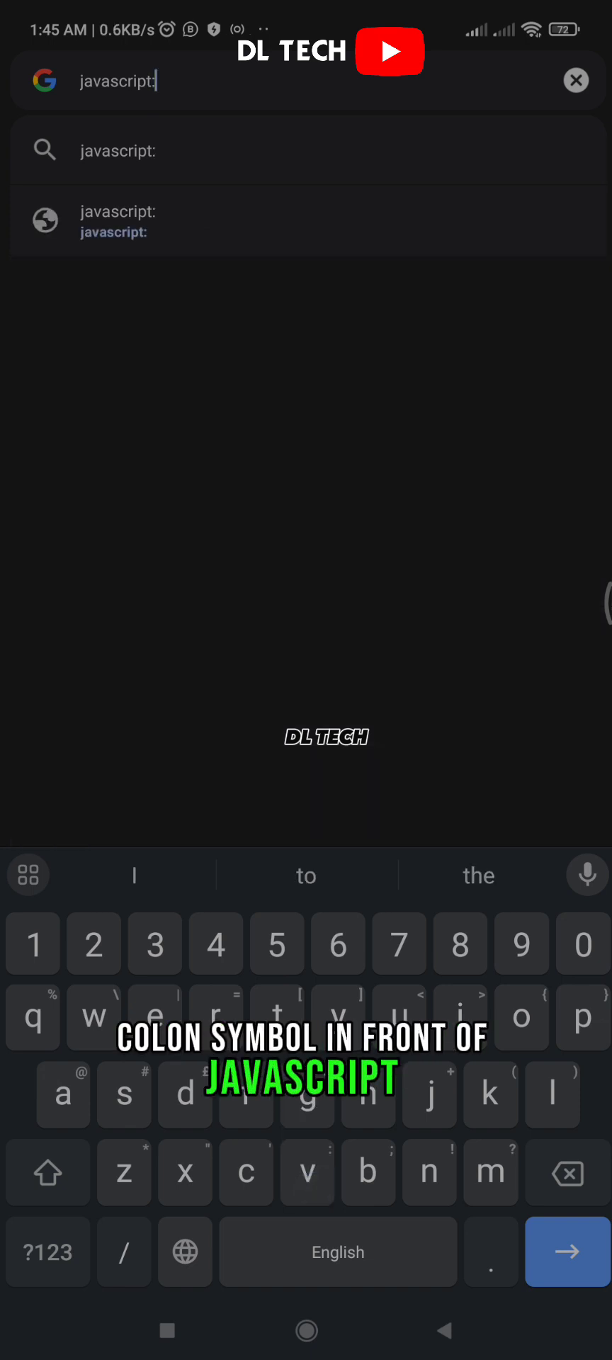
left_click(28, 875)
left_click(125, 874)
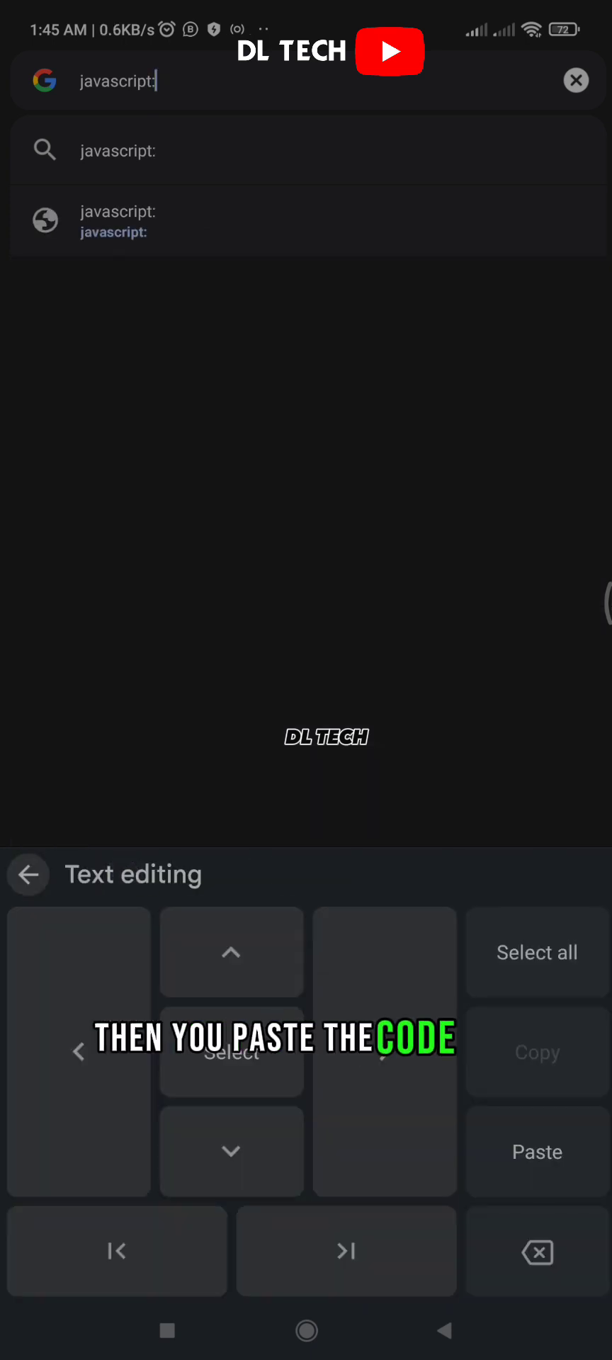
left_click(537, 1151)
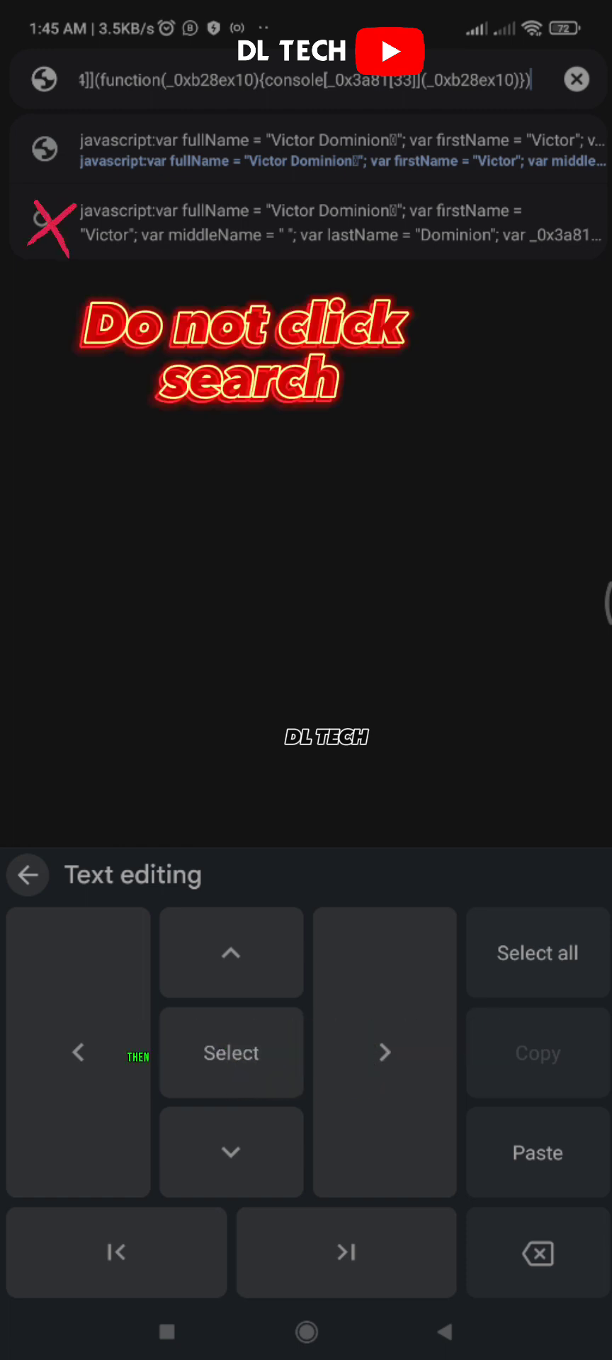
key("Return")
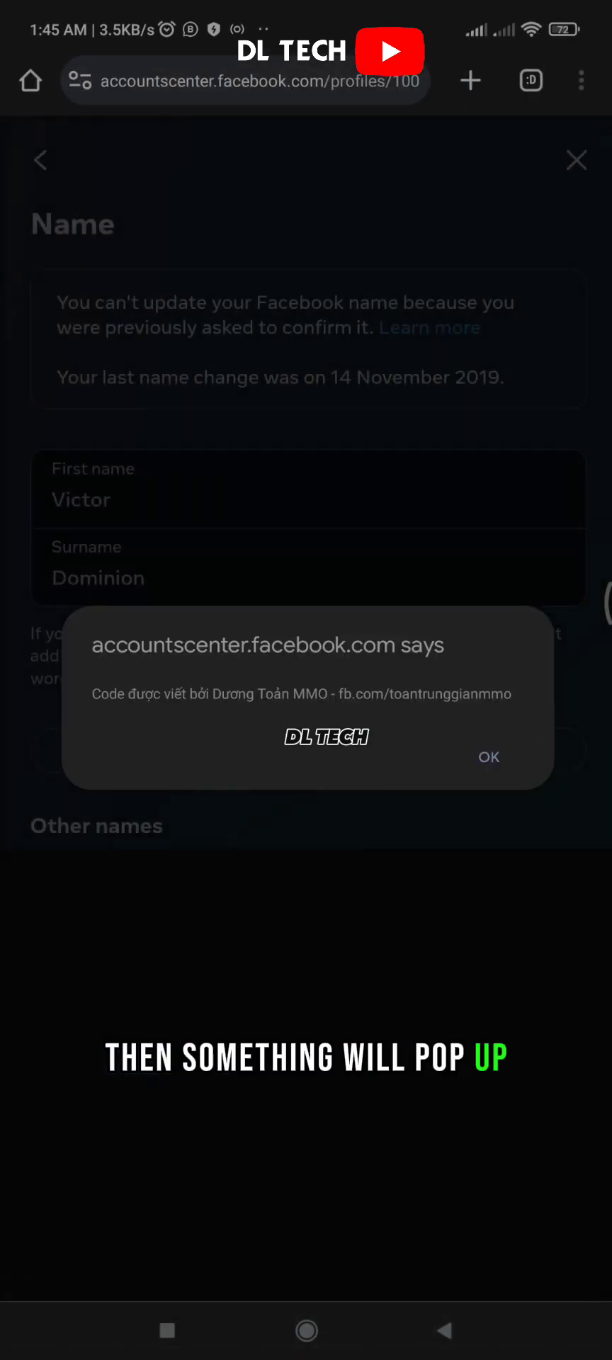
Dismiss the accountscenter.facebook.com alert with OK
left_click(488, 756)
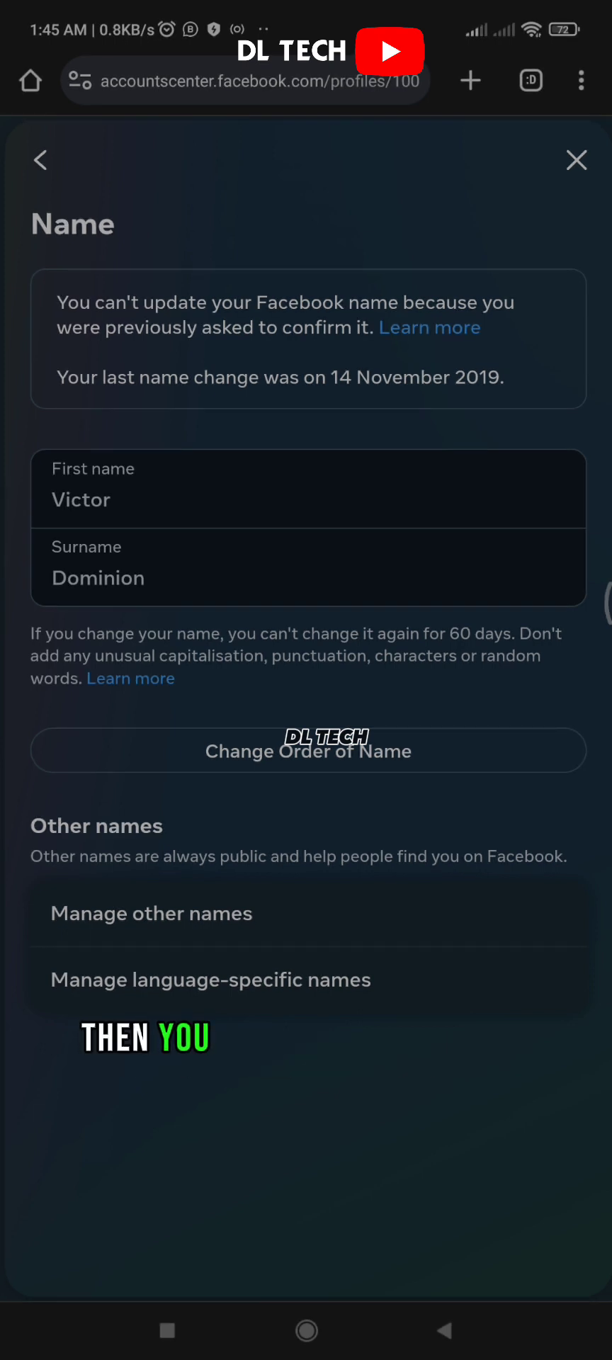
Pull down to refresh the Name page and reveal the new middle name field
left_click_drag(365, 779, 365, 988)
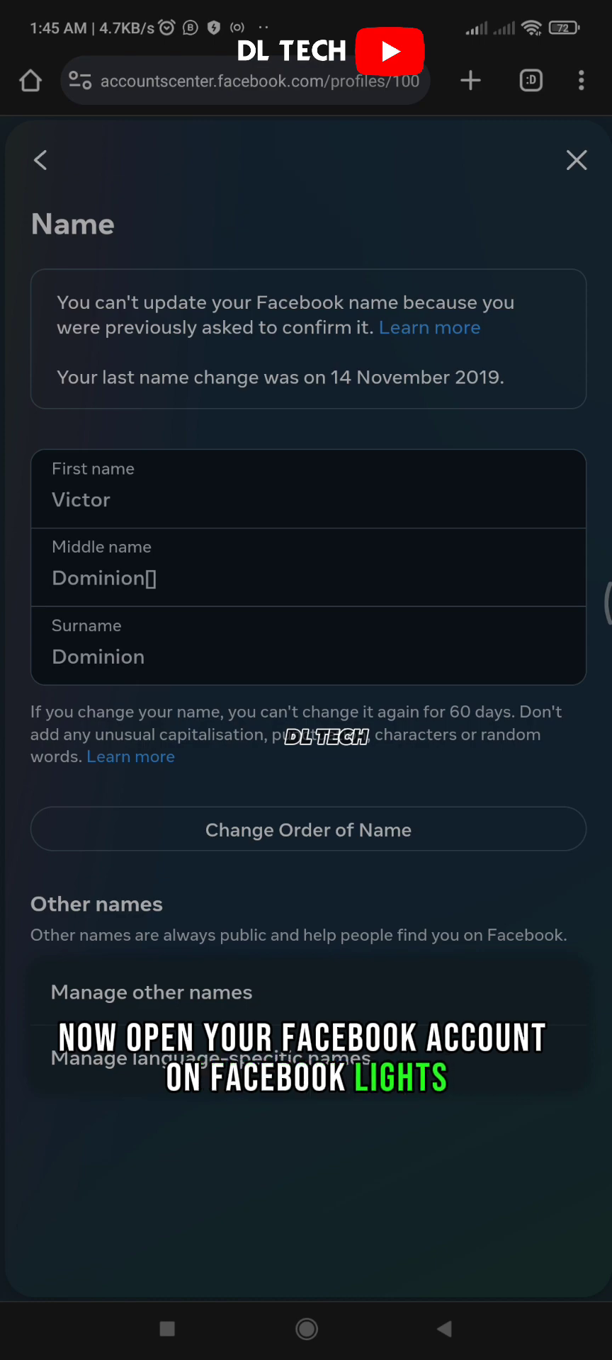
Switch to Facebook Lite from Recent apps and refresh the profile to show the badge
left_click(167, 1329)
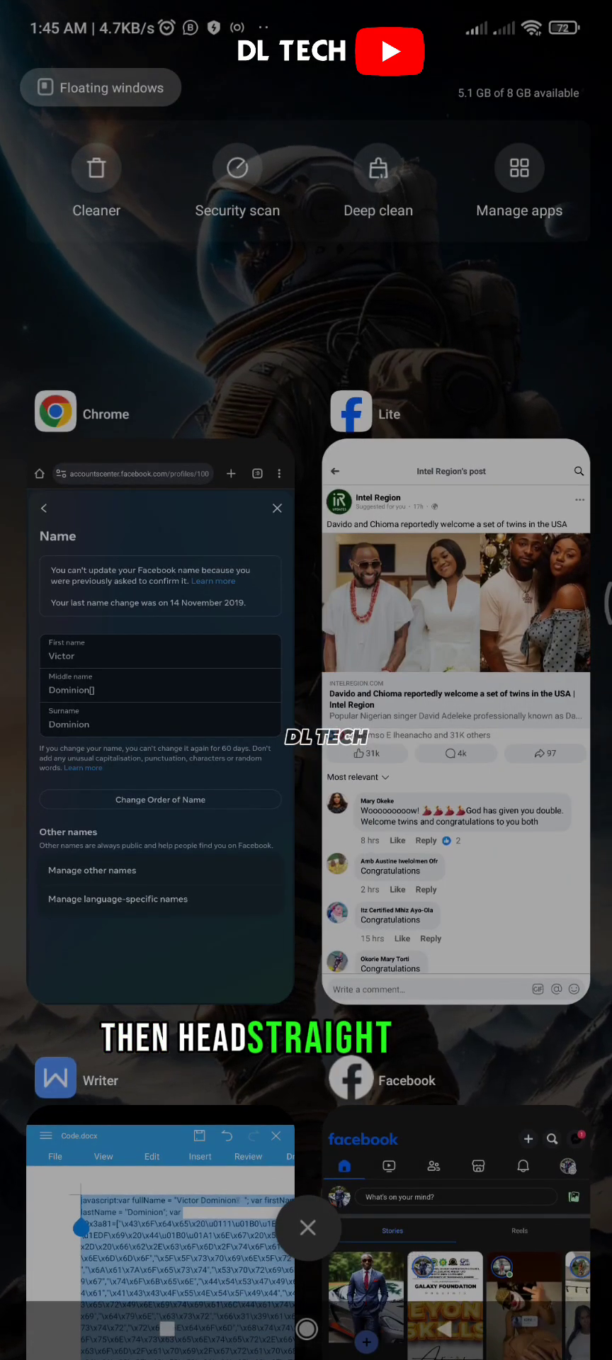
left_click(475, 894)
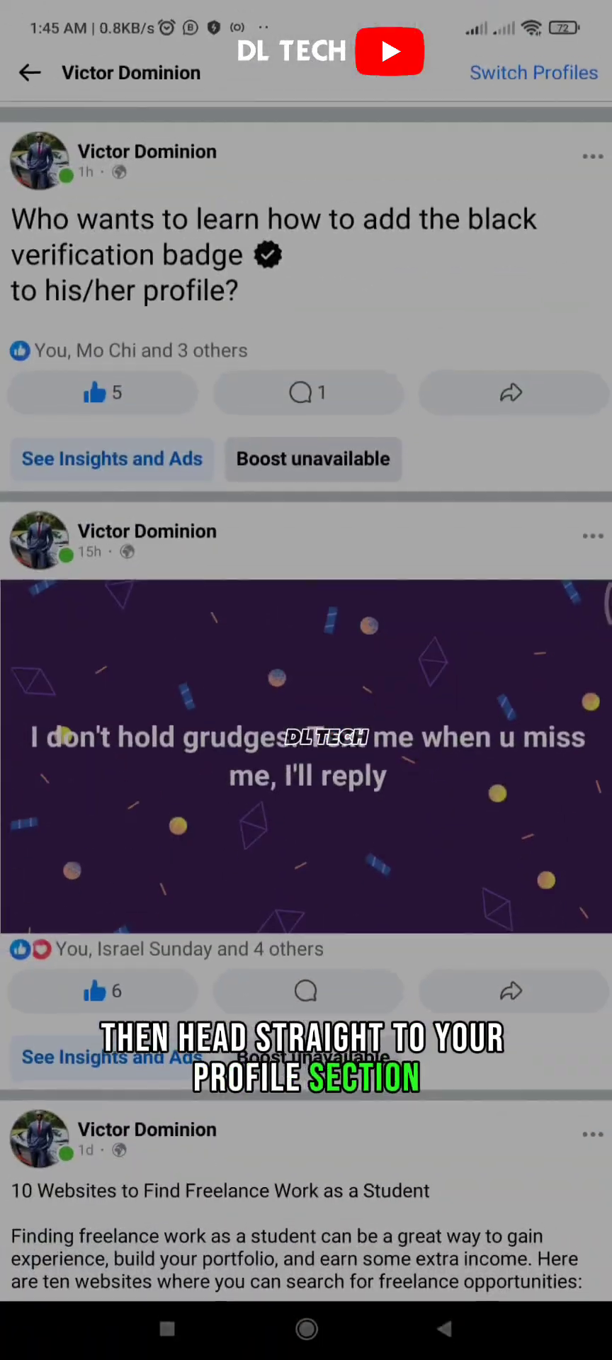
scroll(306, 709, "up", 10)
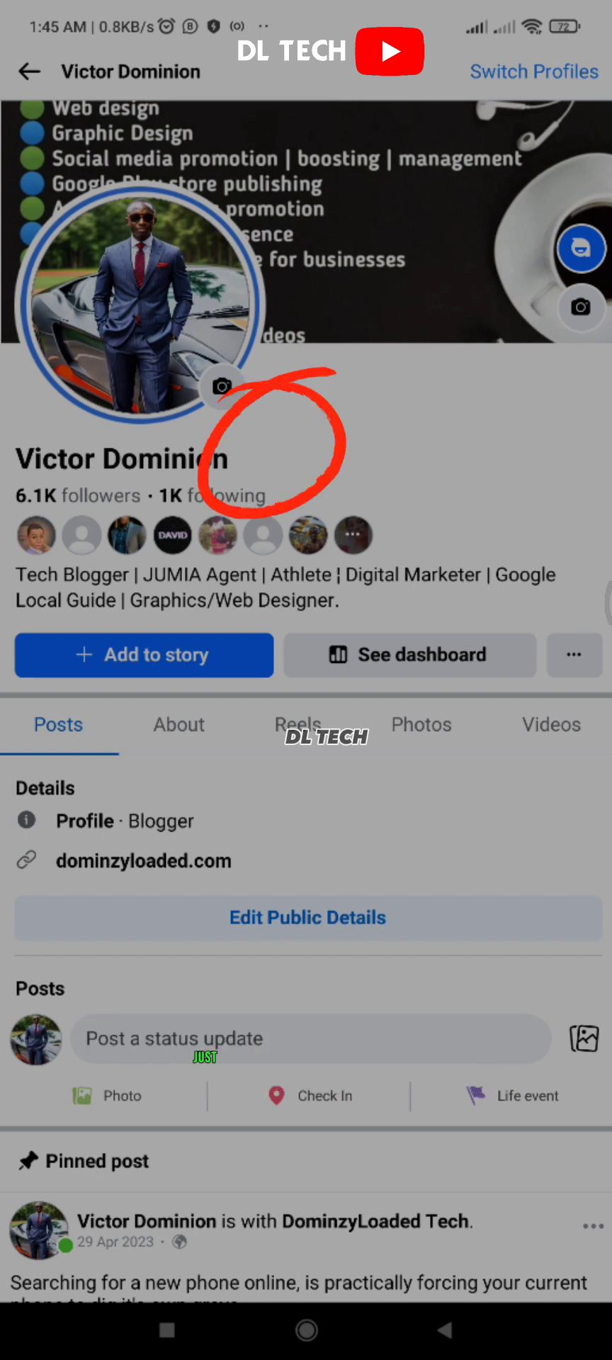
left_click_drag(358, 375, 357, 567)
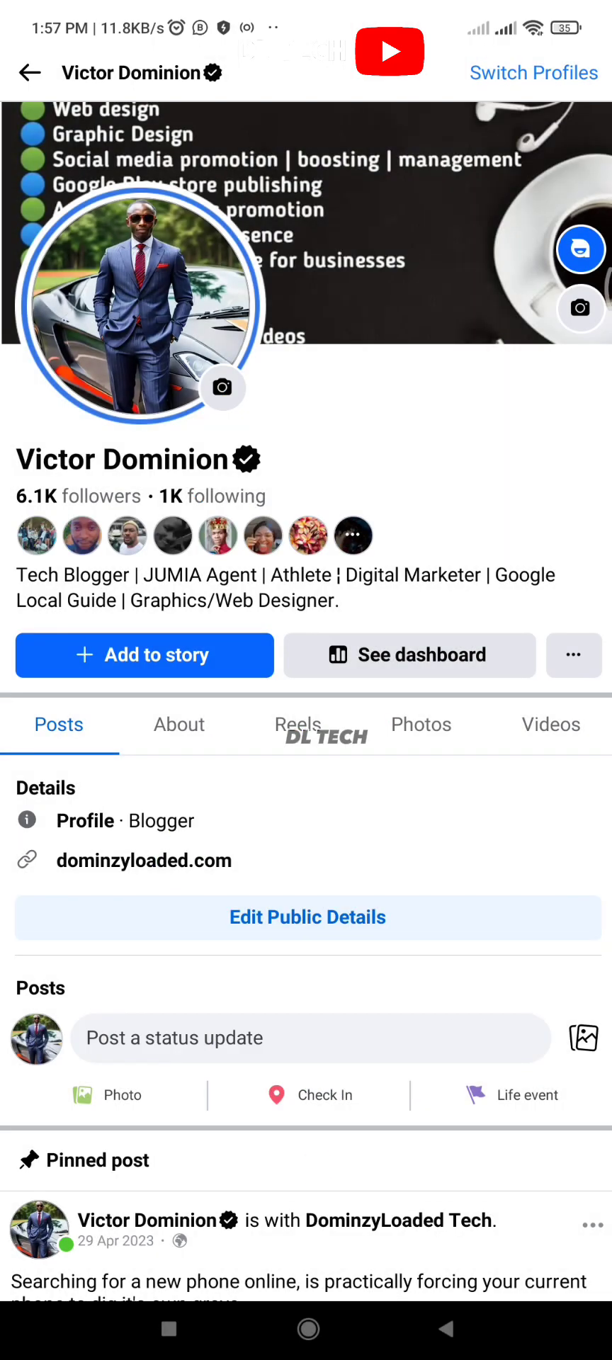
Scroll through the badged profile posts down to the feed's late night sketch post
scroll(383, 975, "down", 5)
scroll(383, 975, "down", 3)
scroll(376, 1006, "down", 3)
scroll(364, 1063, "down", 3)
scroll(347, 1130, "down", 3)
scroll(348, 1130, "down", 5)
scroll(411, 989, "down", 4)
scroll(411, 990, "down", 4)
scroll(404, 910, "down", 5)
scroll(401, 1006, "down", 5)
scroll(382, 1048, "down", 2)
scroll(361, 1091, "down", 3)
scroll(342, 1132, "down", 2)
scroll(343, 1063, "down", 3)
scroll(343, 1027, "down", 3)
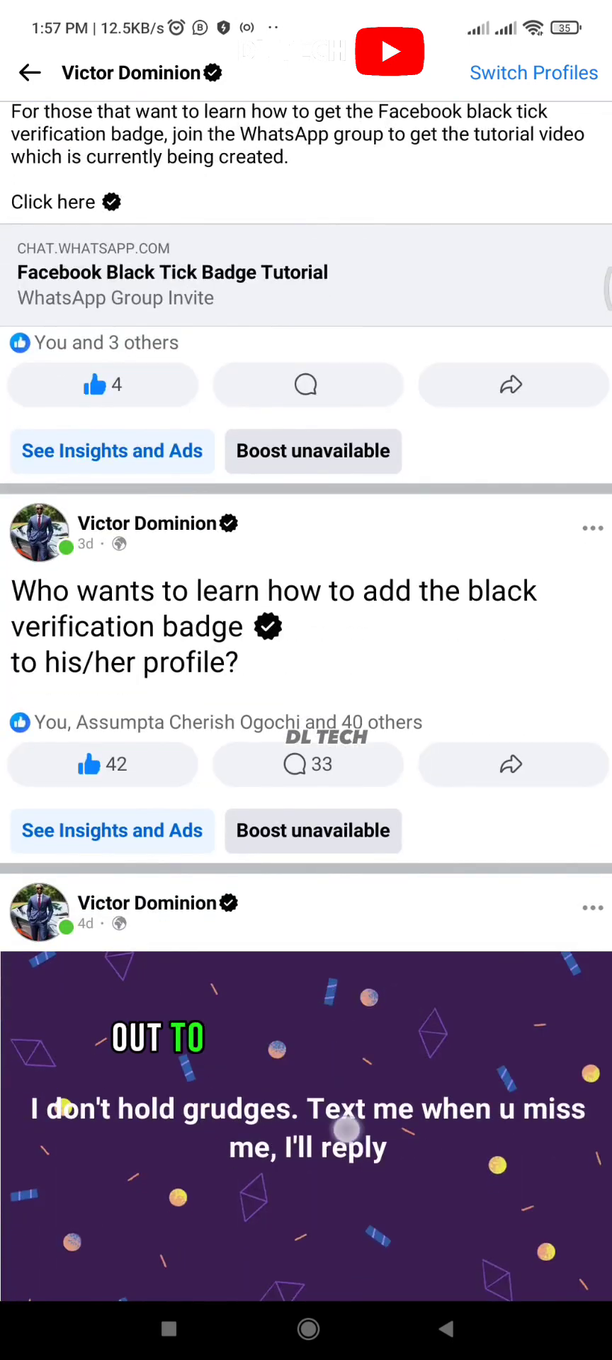
scroll(306, 701, "down", 2)
scroll(306, 701, "down", 3)
scroll(306, 701, "down", 2)
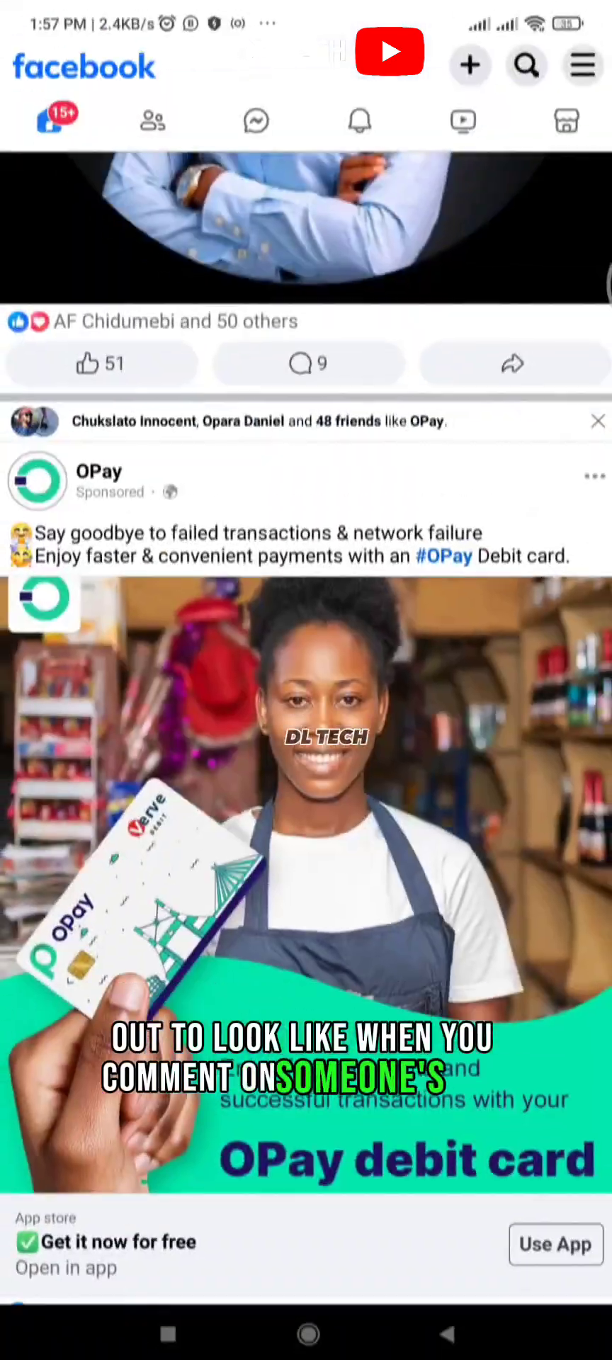
scroll(306, 701, "down", 8)
scroll(306, 701, "down", 5)
scroll(306, 701, "down", 6)
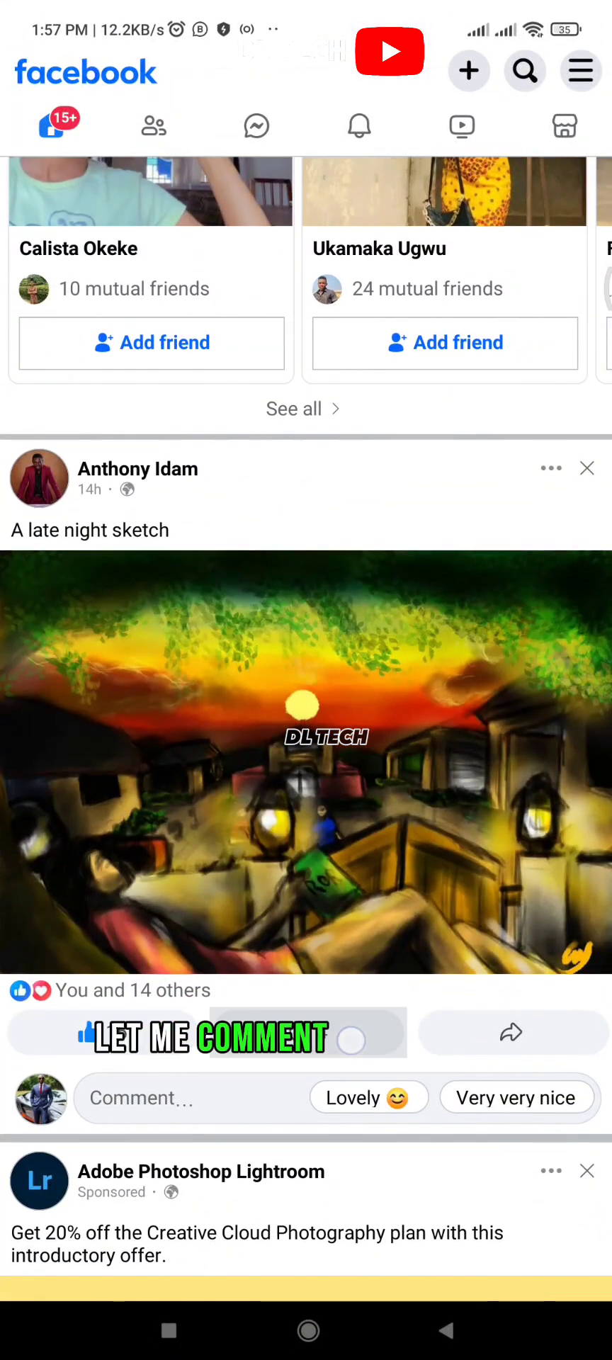
Post the comment 'Nice' on the late night sketch post in Facebook Lite
left_click(351, 1040)
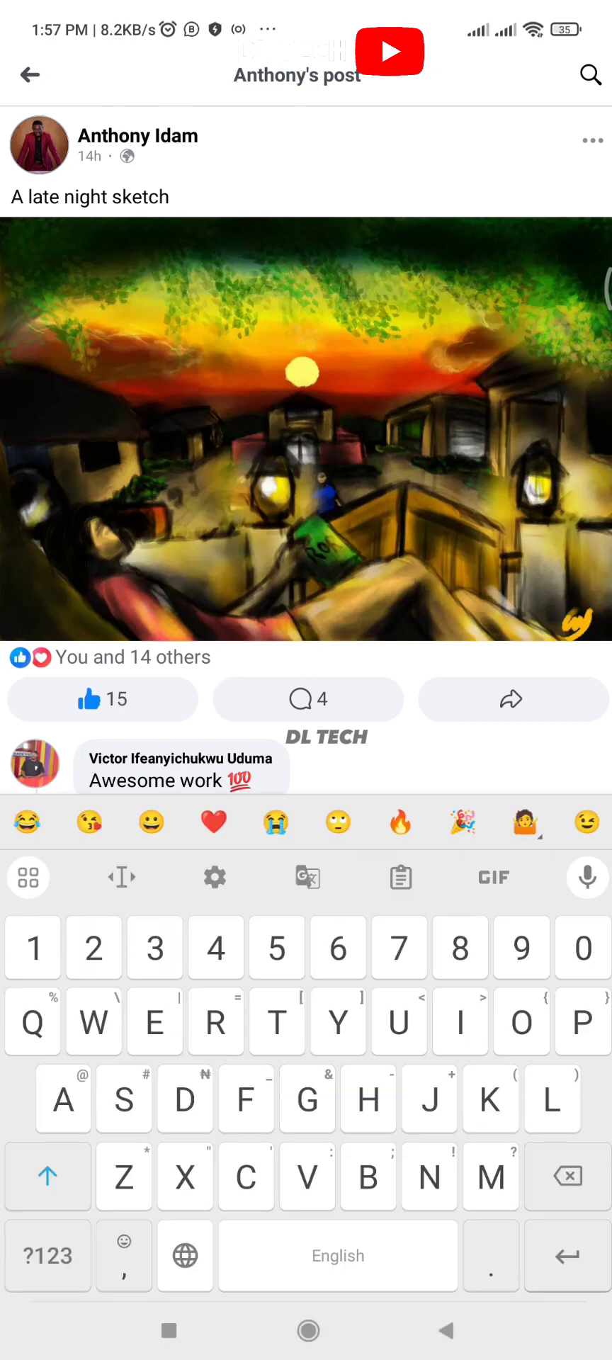
type("Nice")
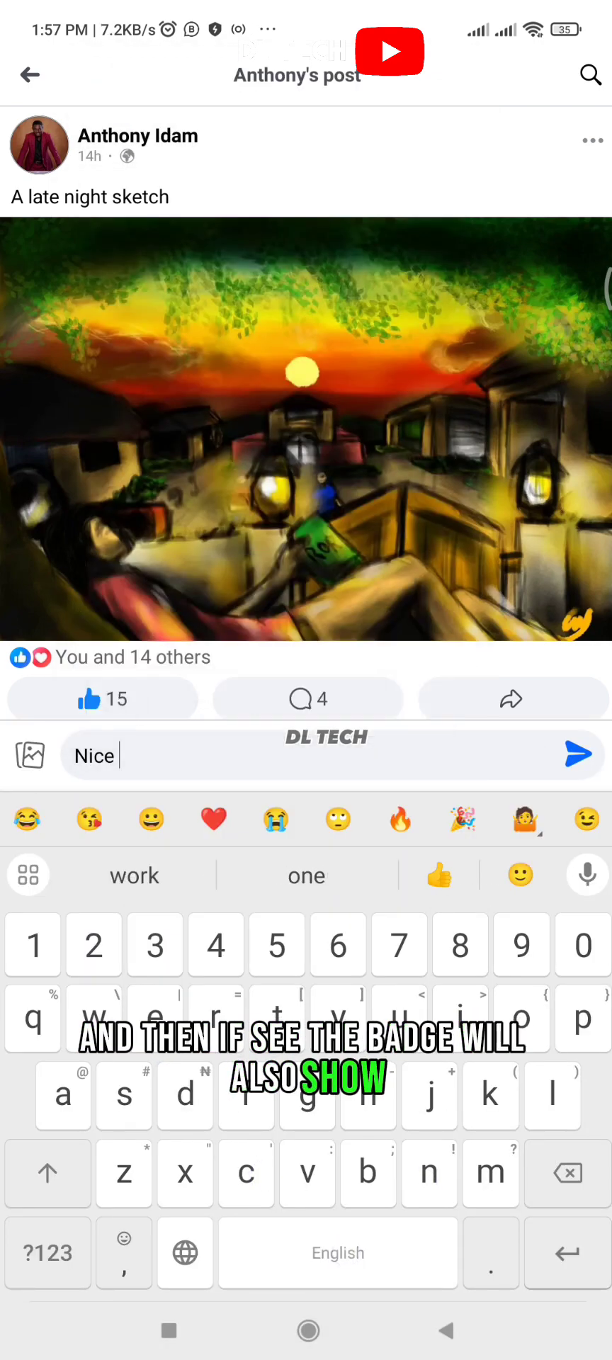
left_click(578, 755)
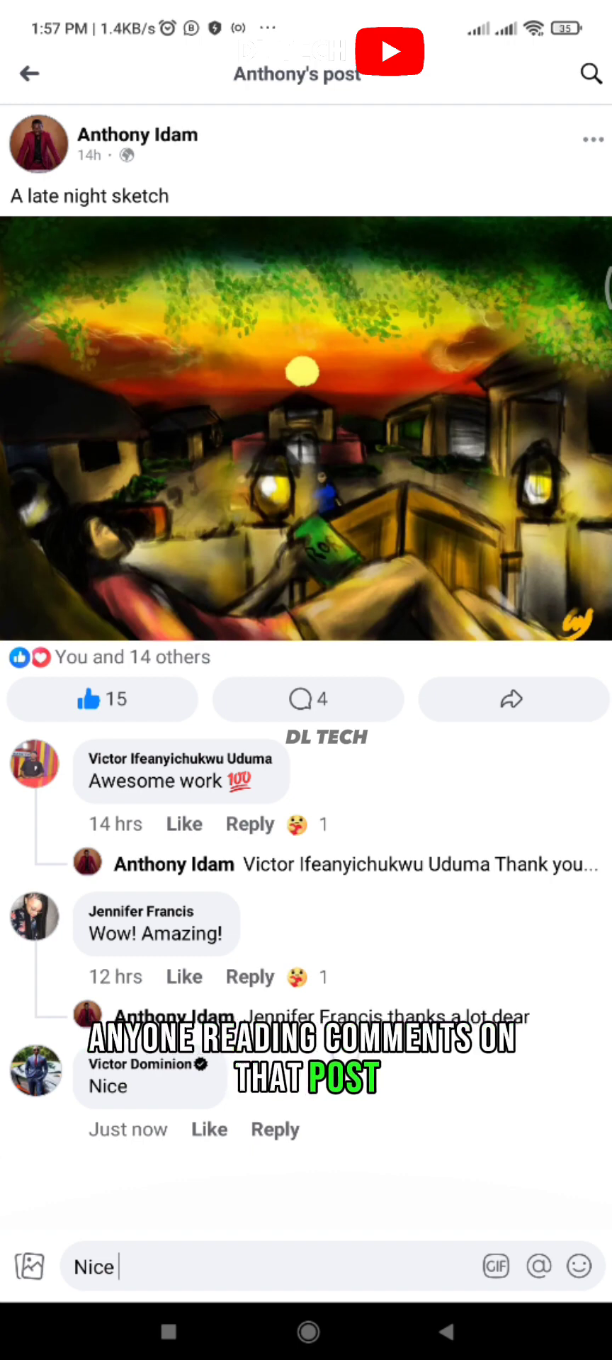
left_click(345, 1050)
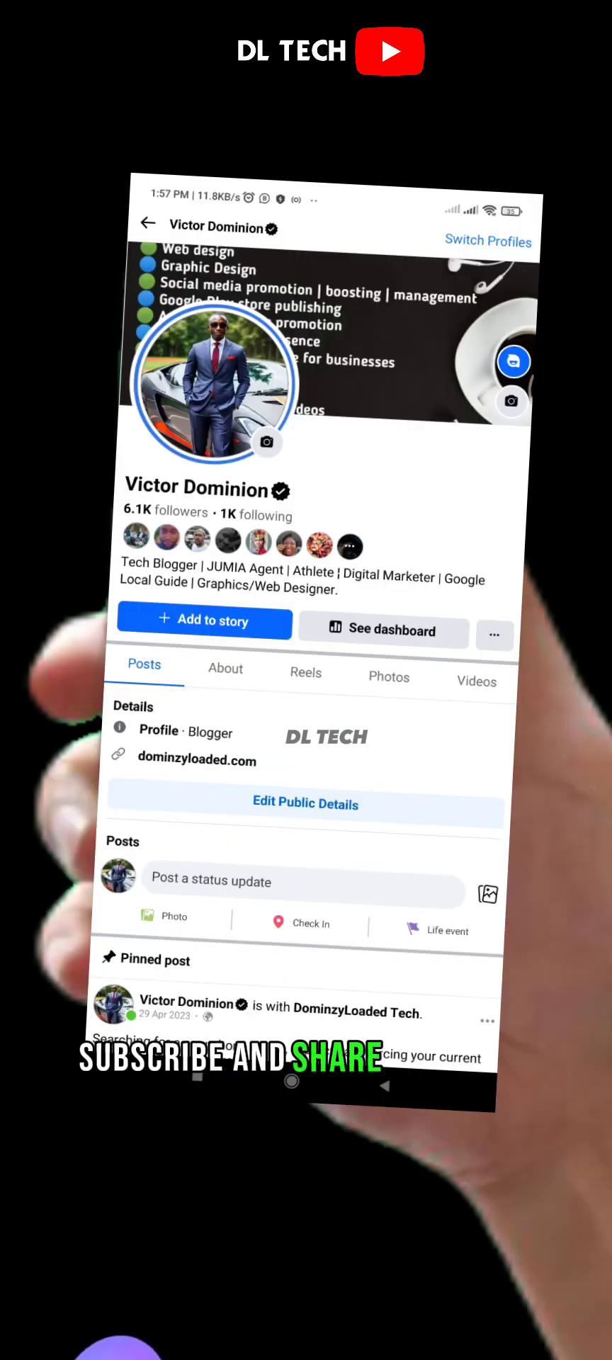
scroll(311, 659, "down", 6)
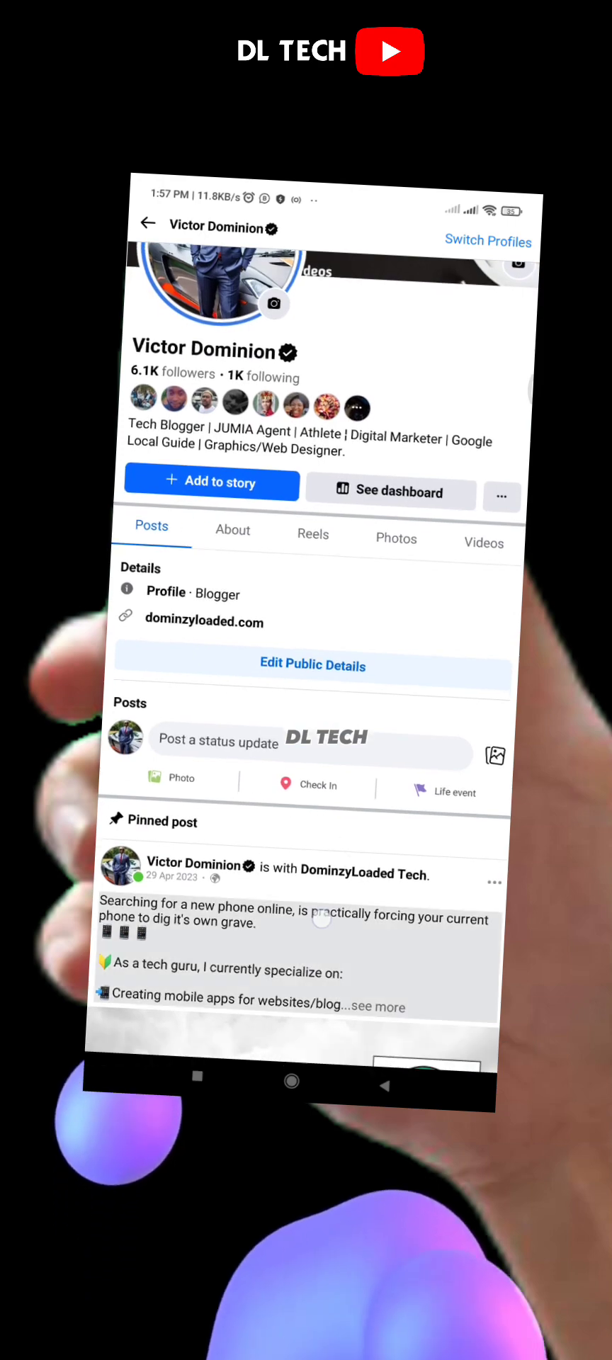
scroll(312, 659, "down", 8)
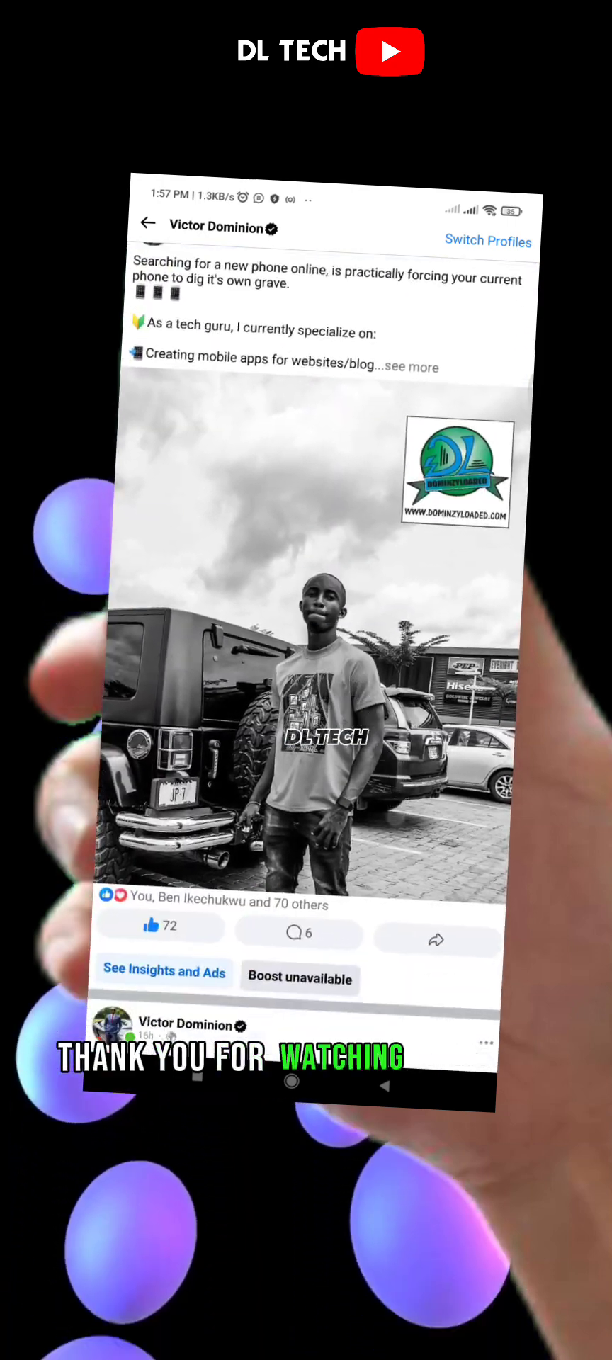